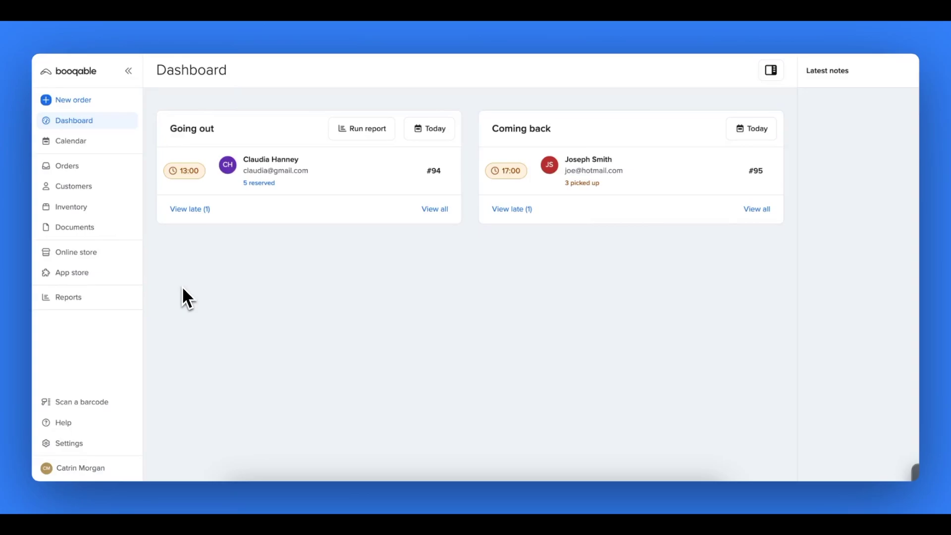
{"action": "mouse_move", "coordinate": [72, 272]}
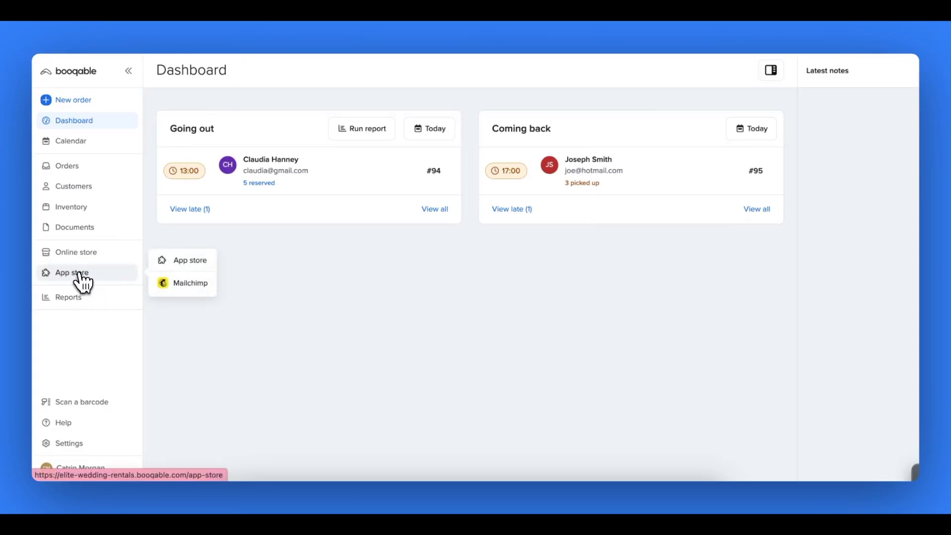
Step: Go to the App store and open the Deliveries app's $9.00/month details page
{"action": "left_click", "coordinate": [82, 283]}
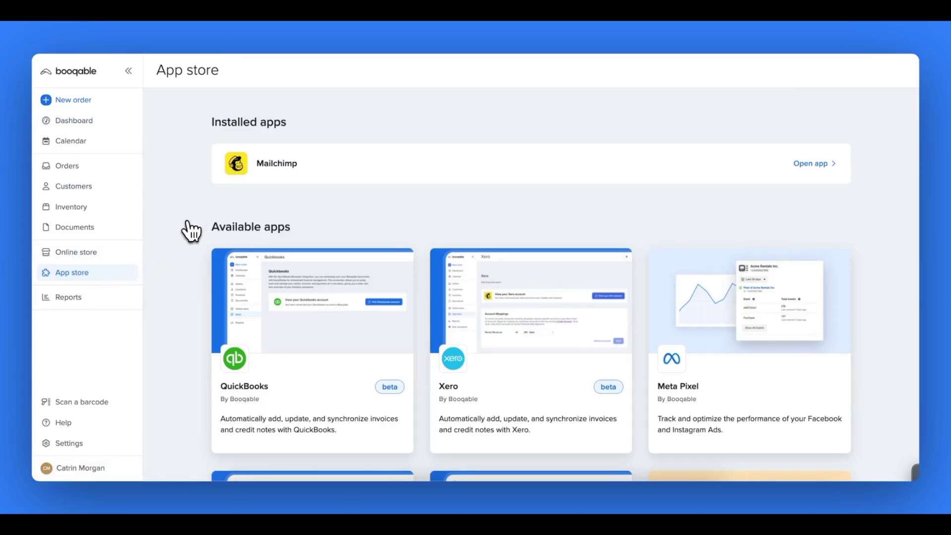
{"action": "scroll", "coordinate": [191, 231], "scroll_direction": "down", "scroll_amount": 1}
{"action": "scroll", "coordinate": [191, 232], "scroll_direction": "down", "scroll_amount": 1}
{"action": "scroll", "coordinate": [192, 231], "scroll_direction": "down", "scroll_amount": 2}
{"action": "scroll", "coordinate": [191, 231], "scroll_direction": "down", "scroll_amount": 1}
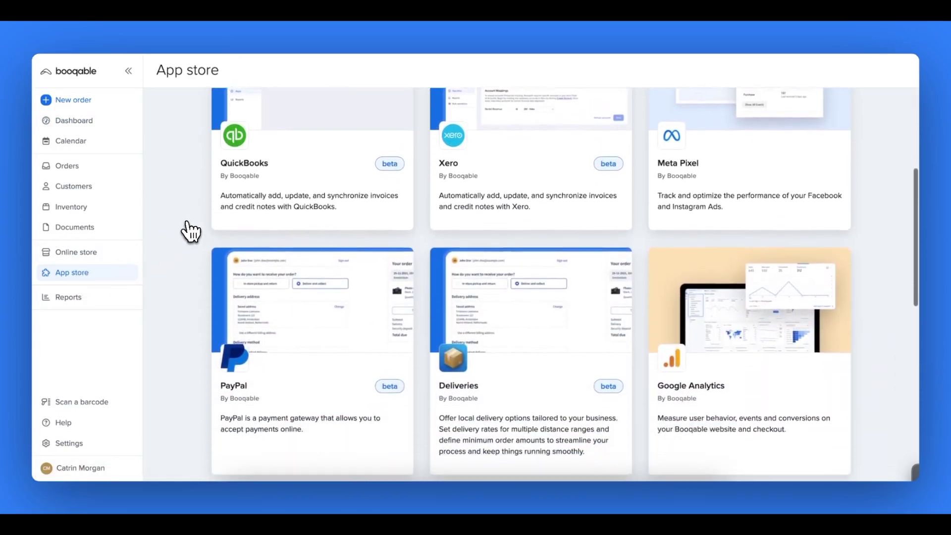
{"action": "scroll", "coordinate": [191, 231], "scroll_direction": "down", "scroll_amount": 1}
{"action": "scroll", "coordinate": [191, 231], "scroll_direction": "down", "scroll_amount": 1}
{"action": "scroll", "coordinate": [191, 231], "scroll_direction": "down", "scroll_amount": 1}
{"action": "scroll", "coordinate": [191, 231], "scroll_direction": "down", "scroll_amount": 1}
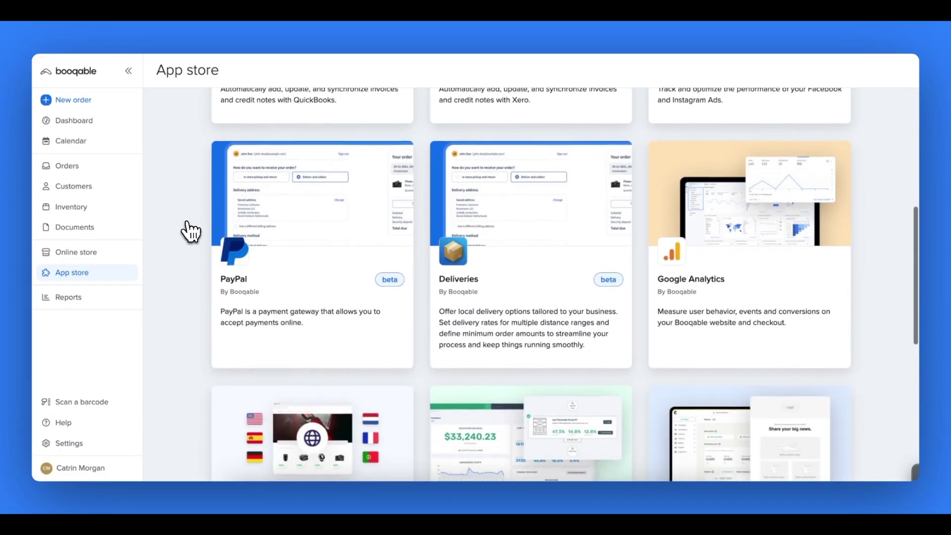
{"action": "left_click", "coordinate": [462, 287]}
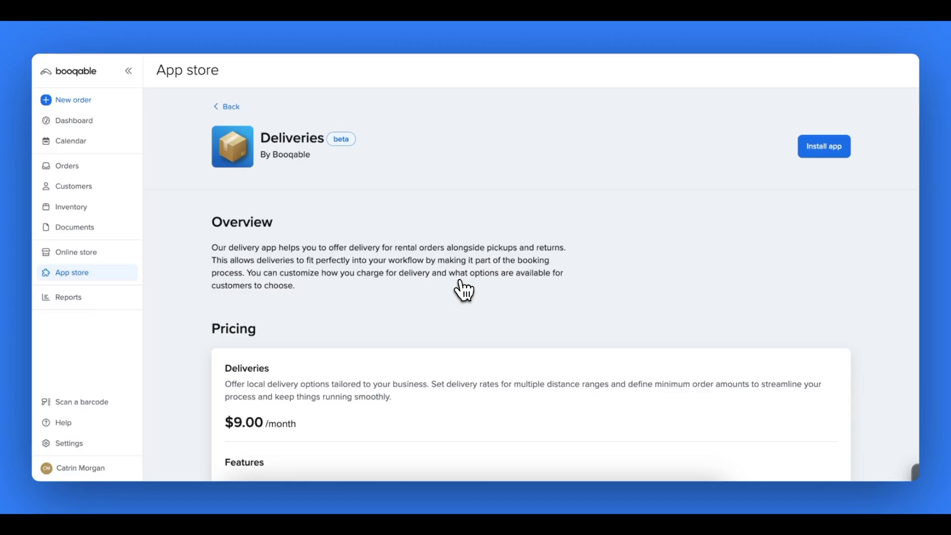
{"action": "scroll", "coordinate": [462, 289], "scroll_direction": "down", "scroll_amount": 5}
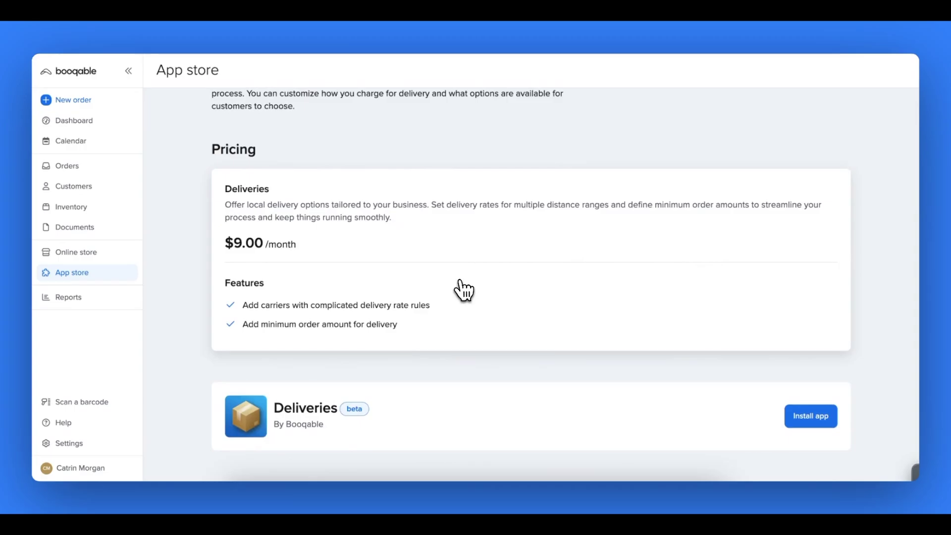
Step: Buy the Deliveries monthly plan, install it, grant its permissions and get started
{"action": "left_click", "coordinate": [795, 420]}
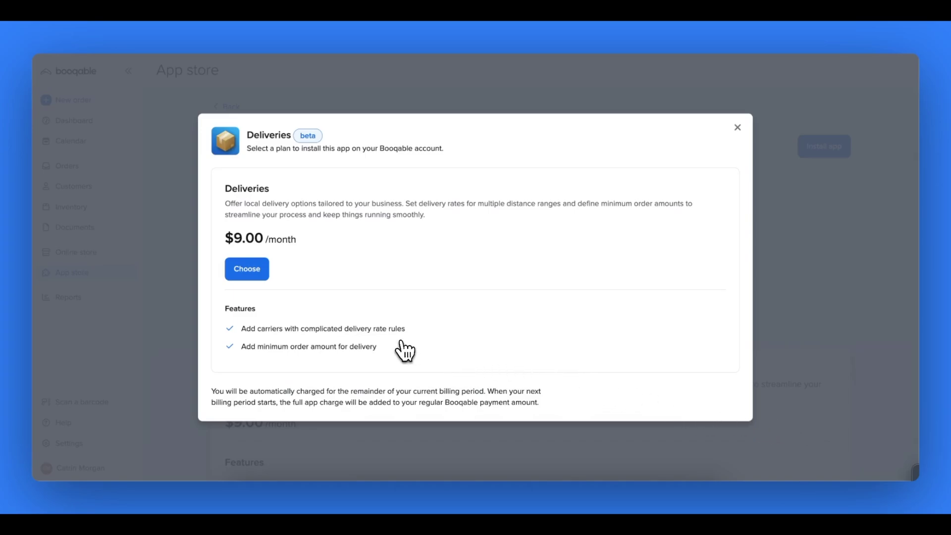
{"action": "left_click", "coordinate": [256, 274]}
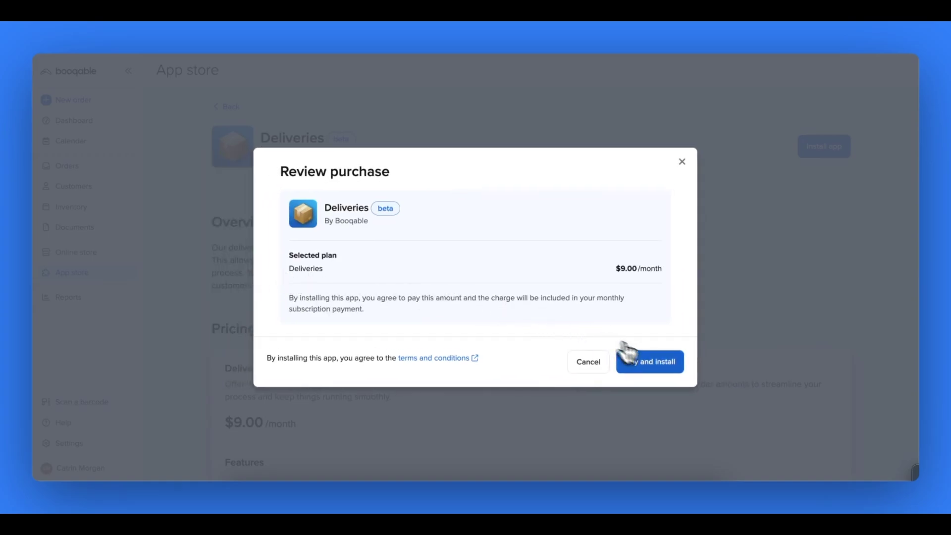
{"action": "left_click", "coordinate": [653, 366]}
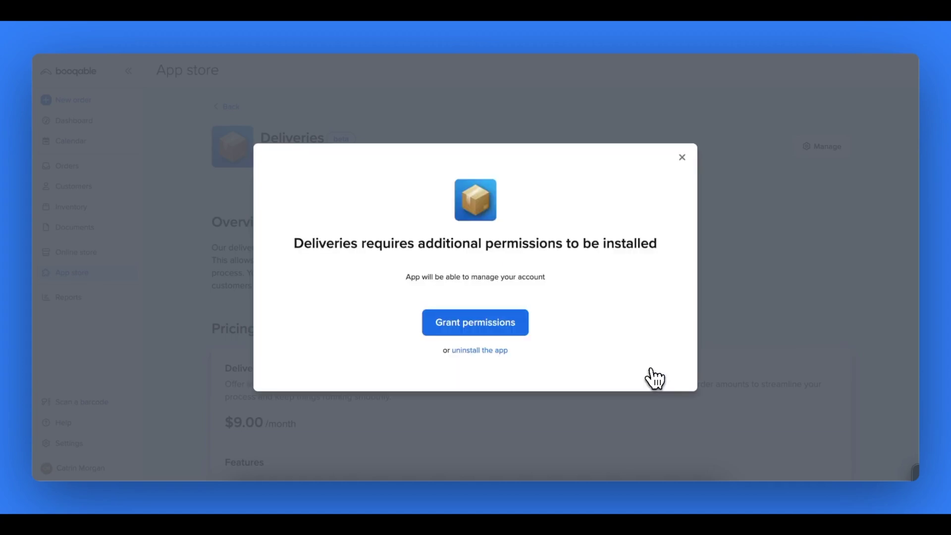
{"action": "left_click", "coordinate": [470, 327]}
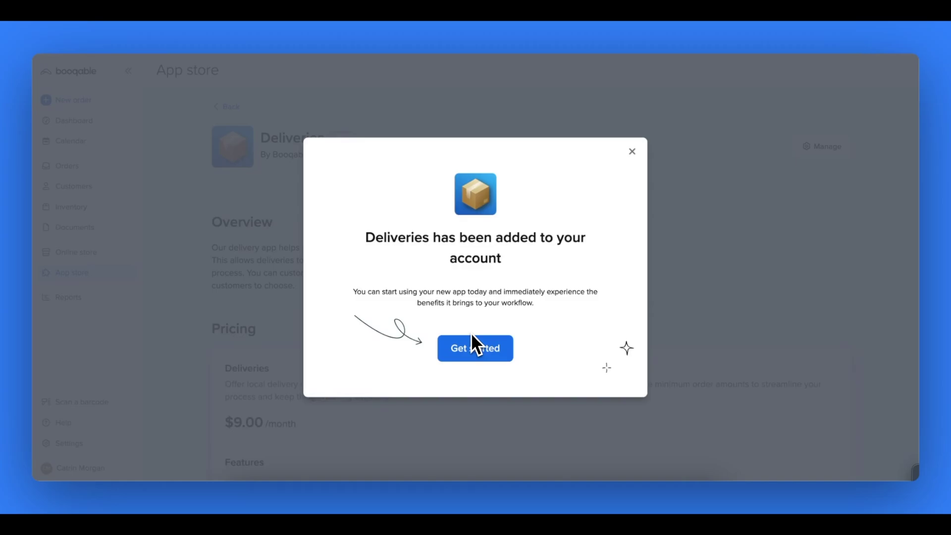
{"action": "left_click", "coordinate": [470, 360]}
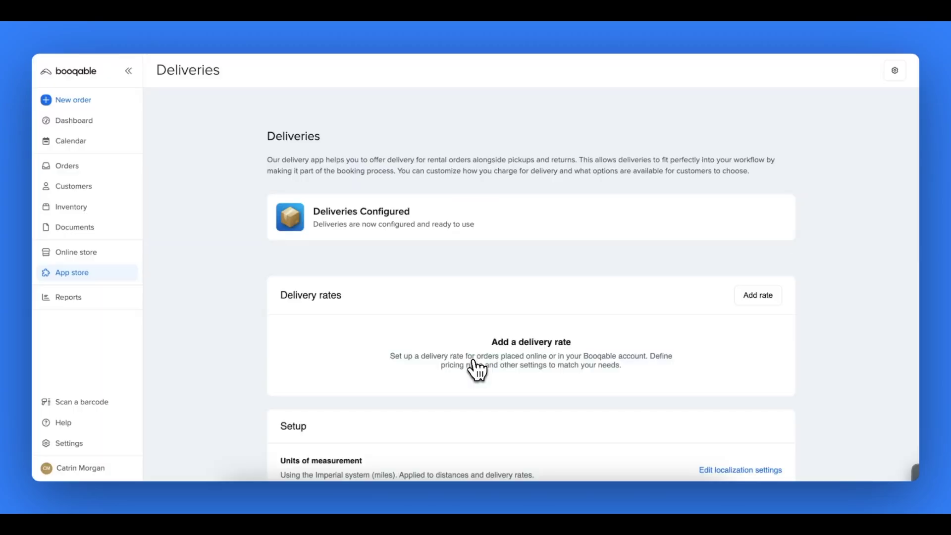
{"action": "scroll", "coordinate": [476, 370], "scroll_direction": "down", "scroll_amount": 1}
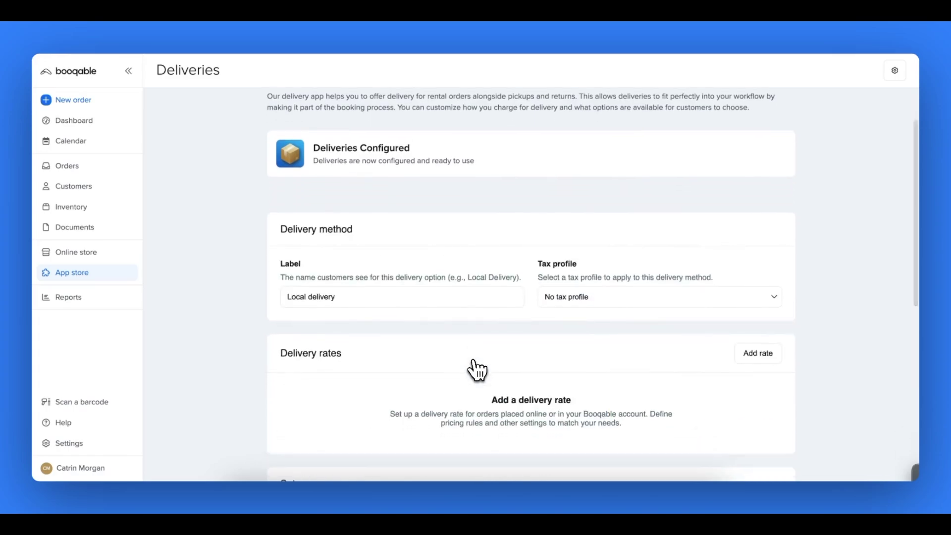
{"action": "scroll", "coordinate": [476, 369], "scroll_direction": "down", "scroll_amount": 2}
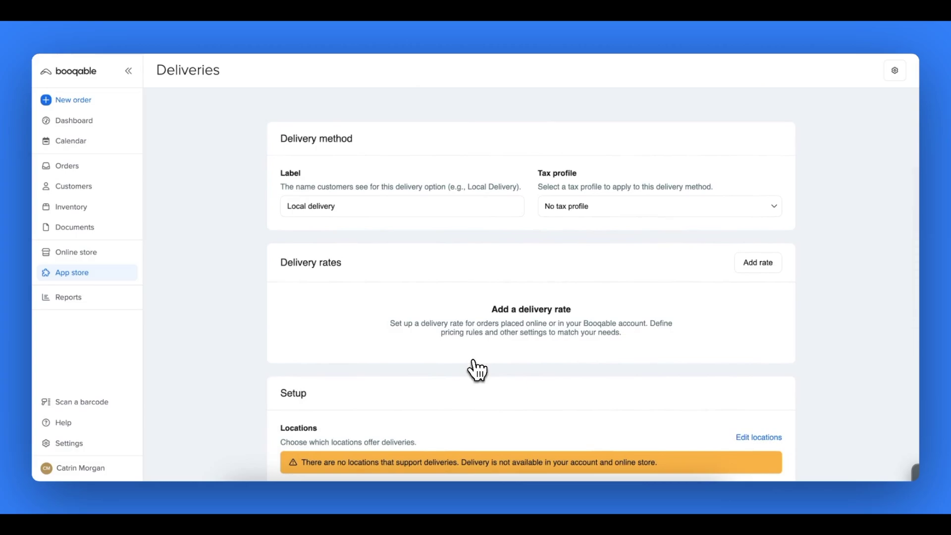
{"action": "scroll", "coordinate": [476, 369], "scroll_direction": "down", "scroll_amount": 2}
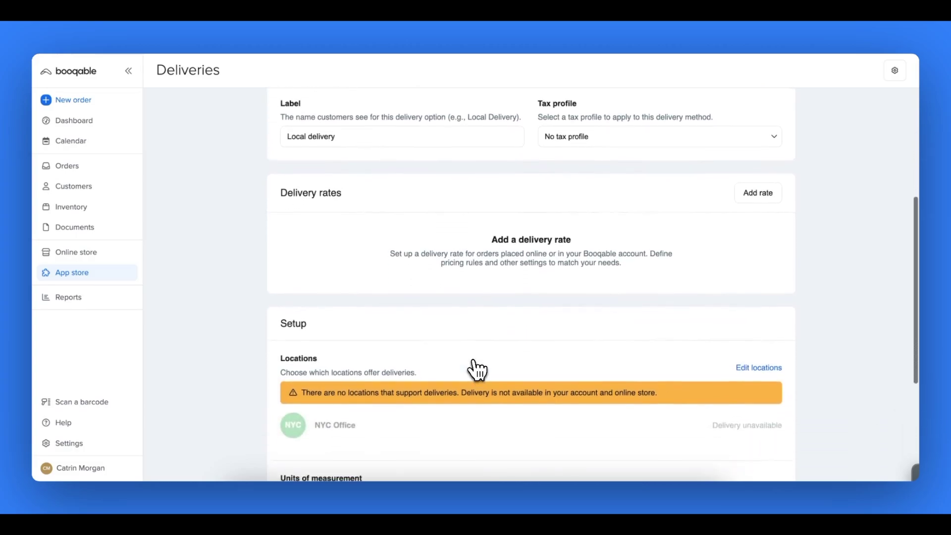
{"action": "scroll", "coordinate": [477, 369], "scroll_direction": "down", "scroll_amount": 3}
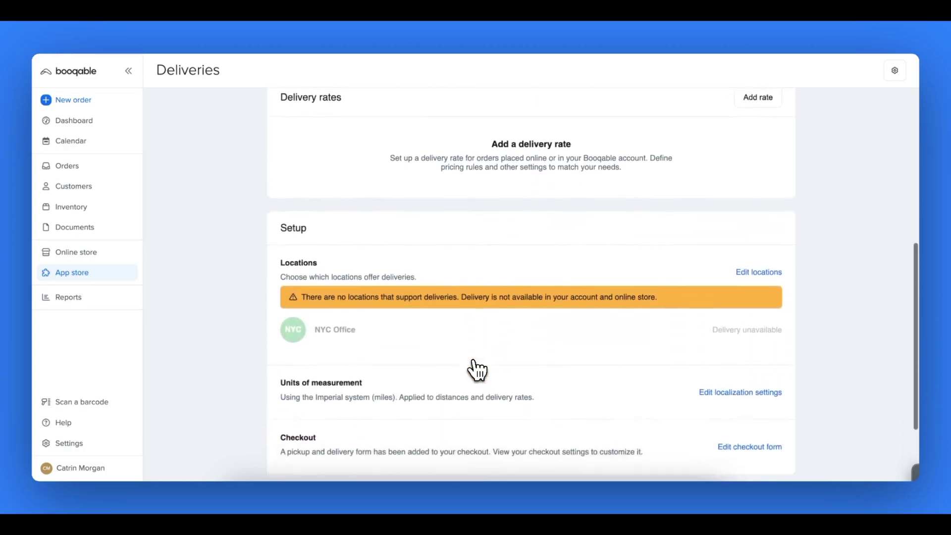
{"action": "scroll", "coordinate": [476, 370], "scroll_direction": "down", "scroll_amount": 2}
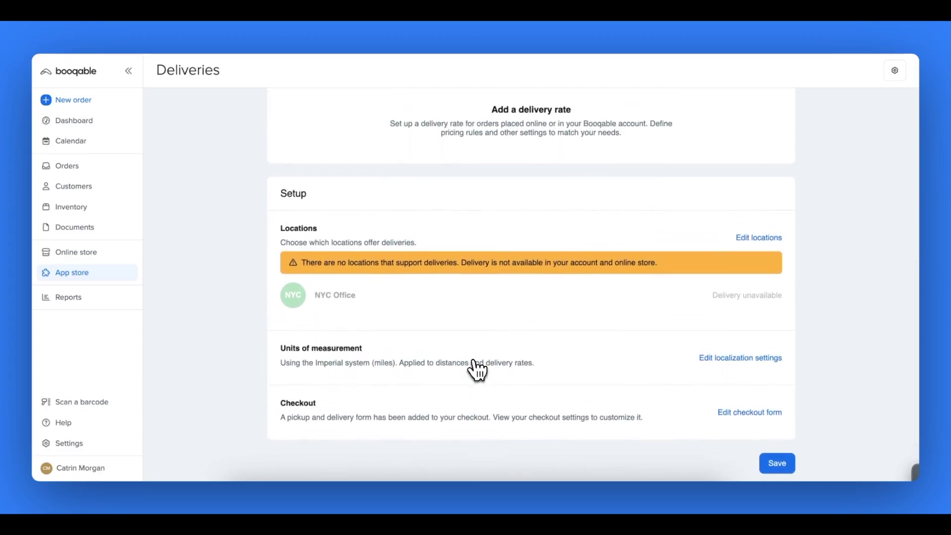
{"action": "left_click", "coordinate": [758, 238]}
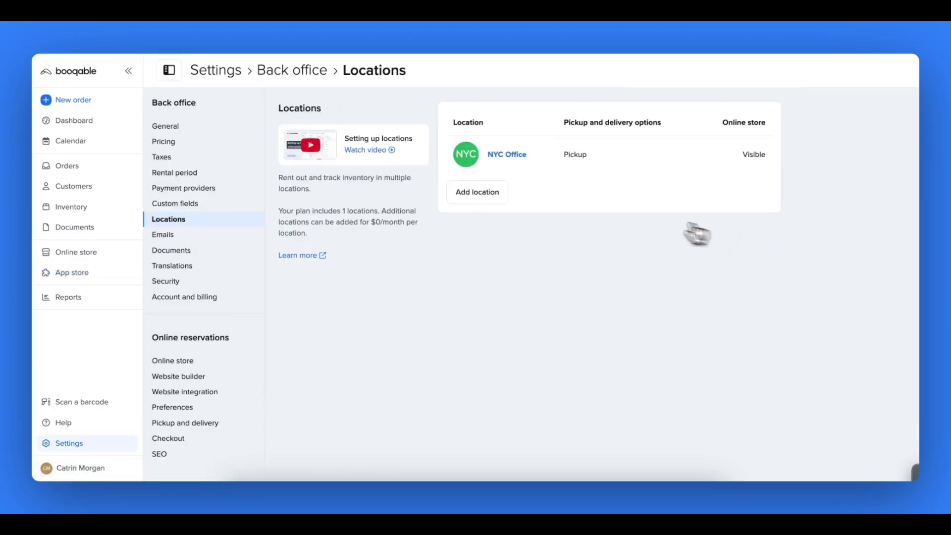
Step: Enable local delivery on the NYC Office location, save it, and return to Deliveries
{"action": "left_click", "coordinate": [507, 155]}
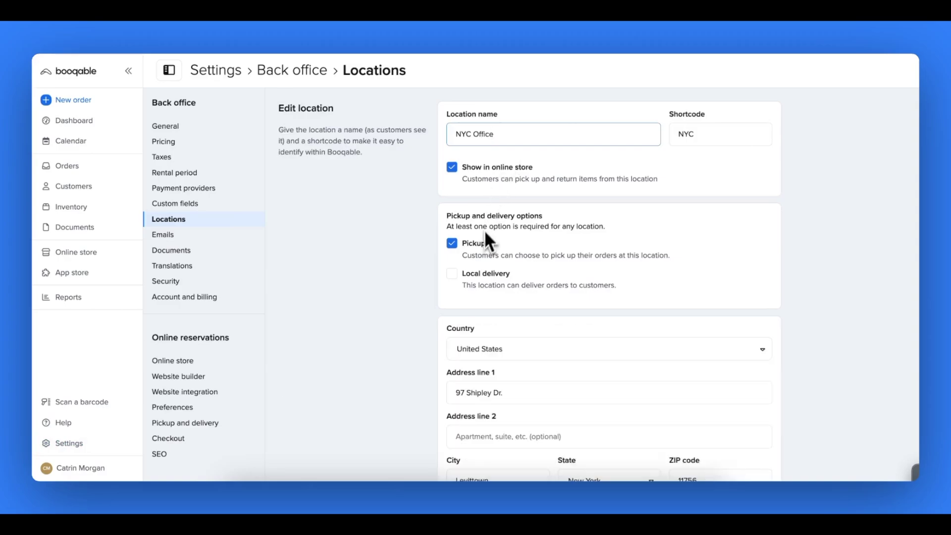
{"action": "left_click", "coordinate": [474, 275]}
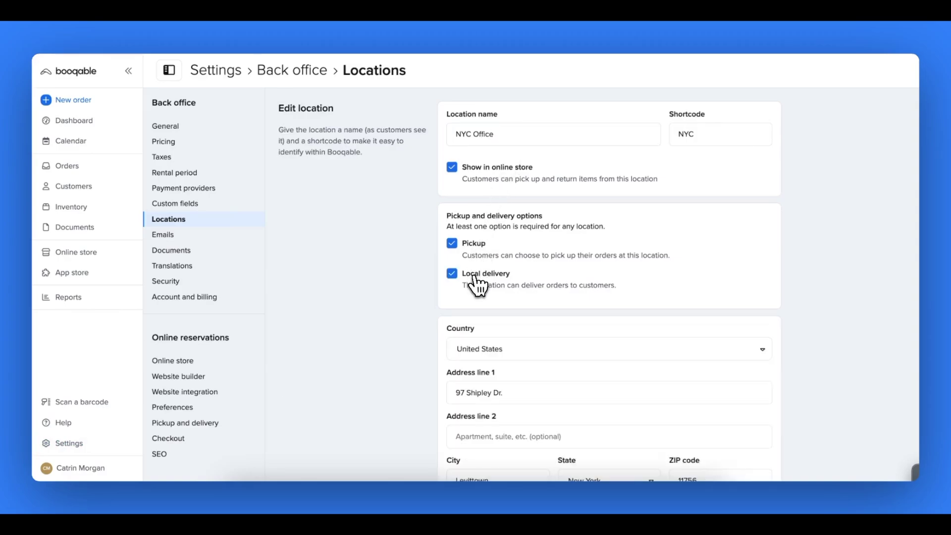
{"action": "scroll", "coordinate": [476, 284], "scroll_direction": "down", "scroll_amount": 2}
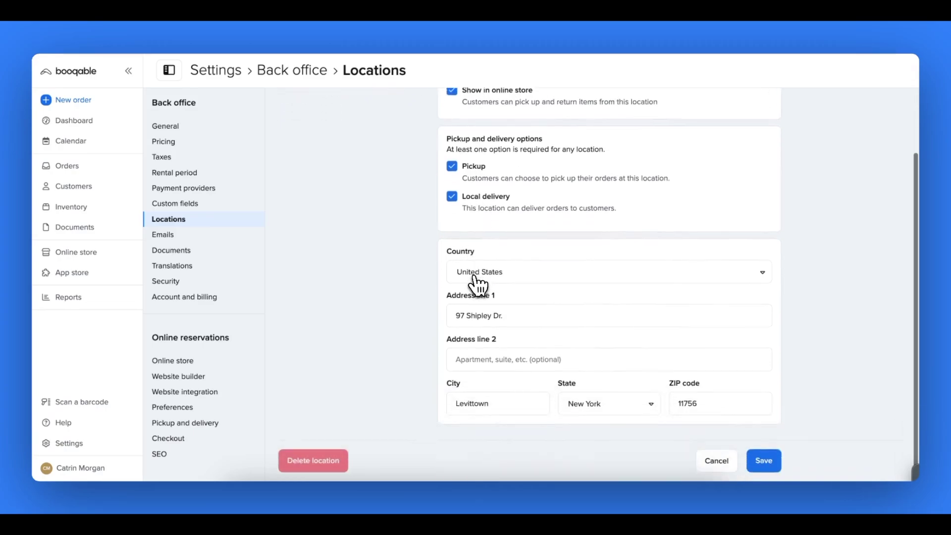
{"action": "left_click", "coordinate": [764, 464]}
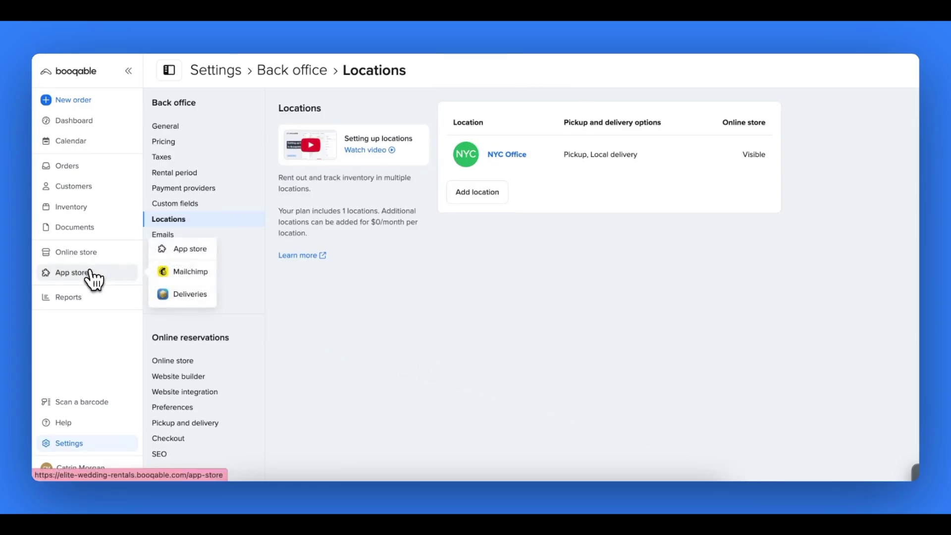
{"action": "left_click", "coordinate": [186, 292]}
{"action": "scroll", "coordinate": [253, 311], "scroll_direction": "down", "scroll_amount": 2}
{"action": "scroll", "coordinate": [246, 324], "scroll_direction": "down", "scroll_amount": 3}
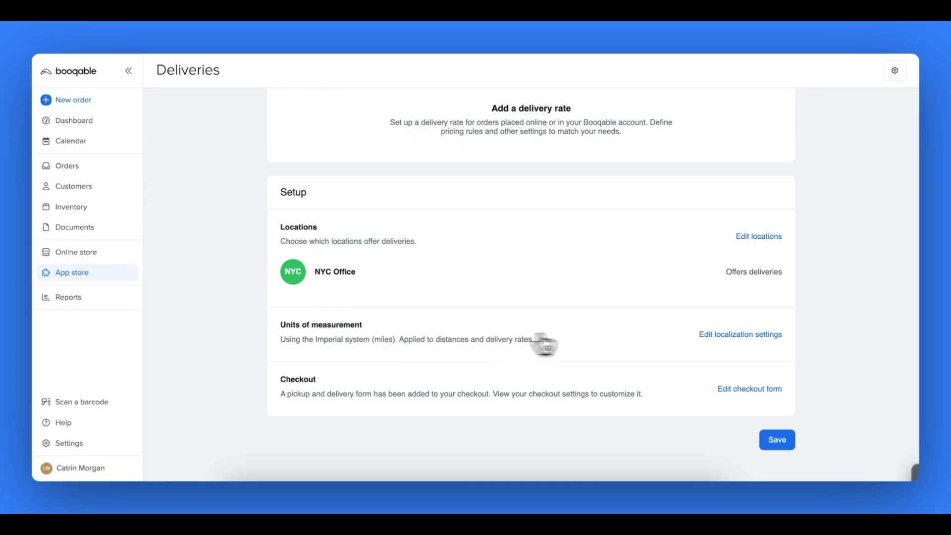
Step: Confirm Imperial units in the localization settings, then return to the Deliveries settings
{"action": "left_click", "coordinate": [725, 338]}
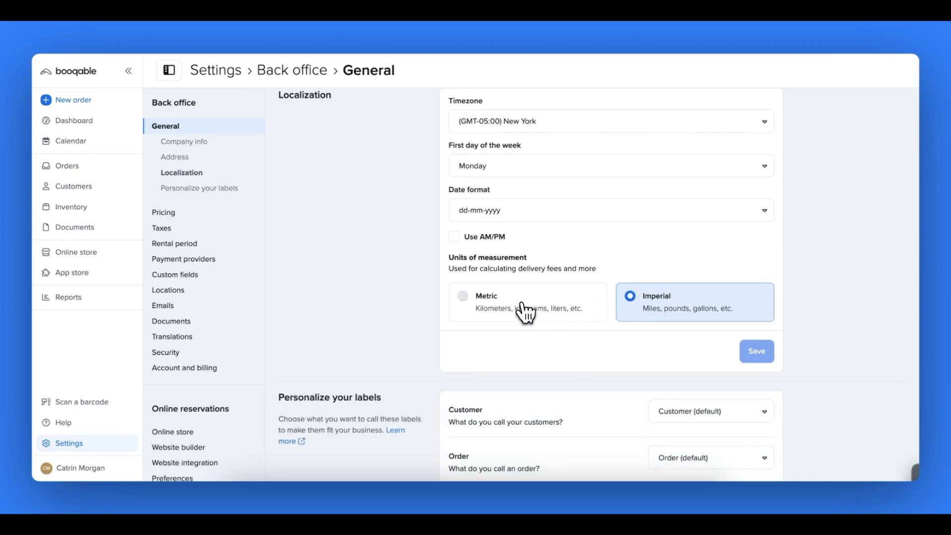
{"action": "left_click", "coordinate": [199, 300]}
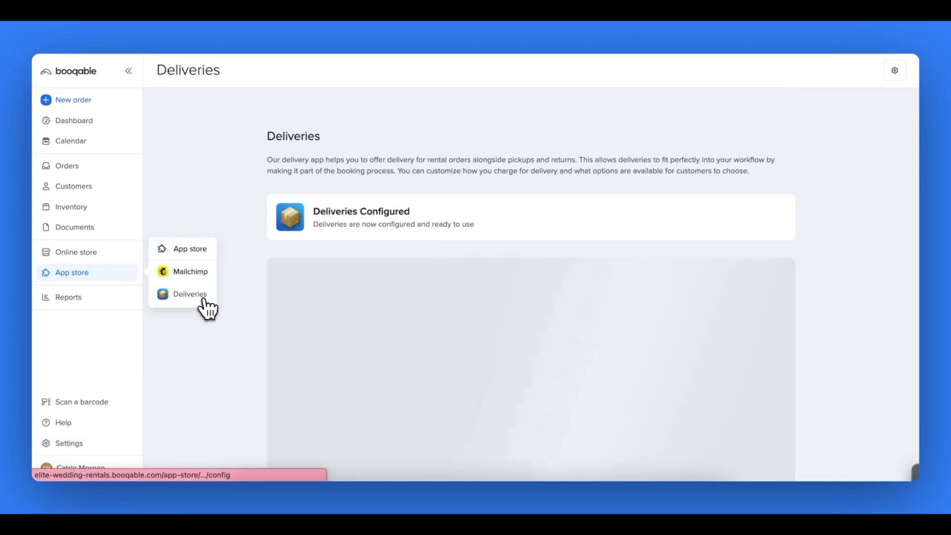
{"action": "scroll", "coordinate": [247, 322], "scroll_direction": "down", "scroll_amount": 5}
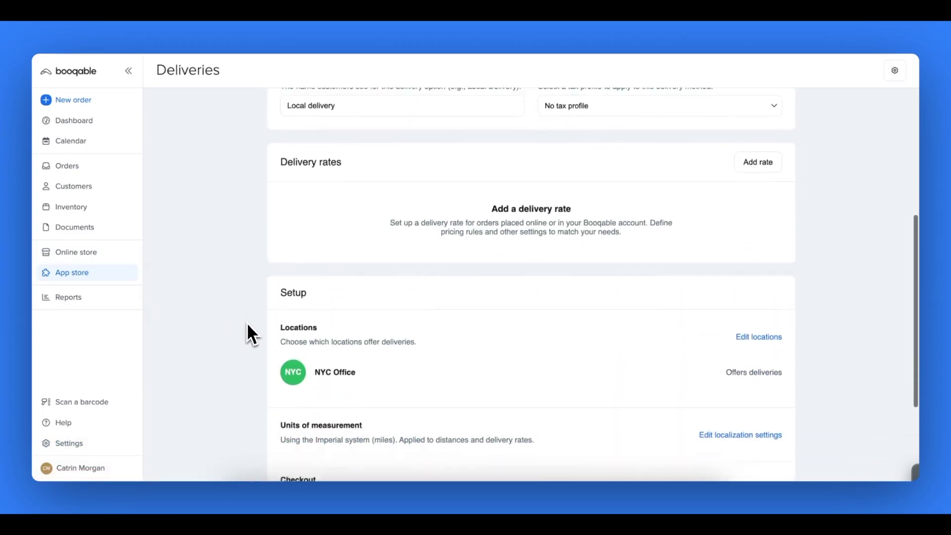
{"action": "scroll", "coordinate": [247, 331], "scroll_direction": "down", "scroll_amount": 1}
{"action": "scroll", "coordinate": [248, 330], "scroll_direction": "down", "scroll_amount": 2}
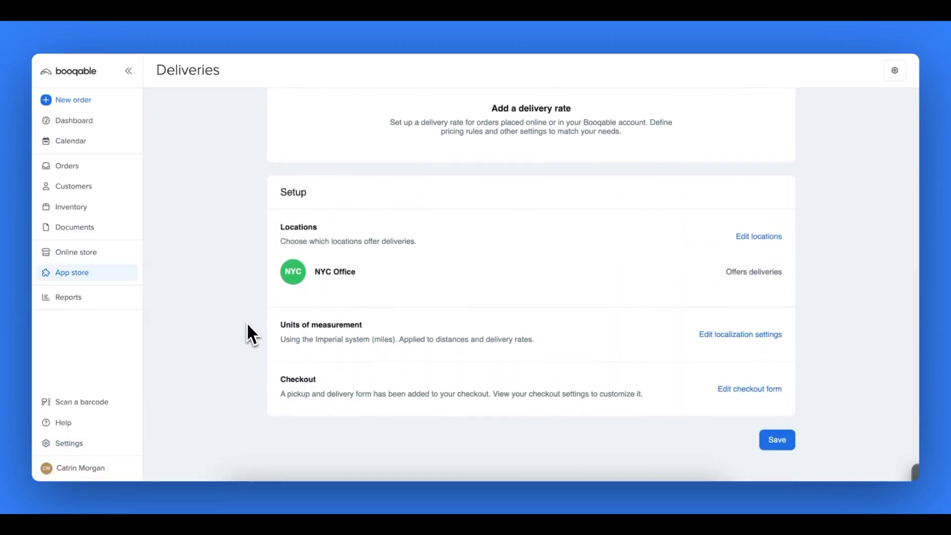
{"action": "scroll", "coordinate": [247, 327], "scroll_direction": "up", "scroll_amount": 3}
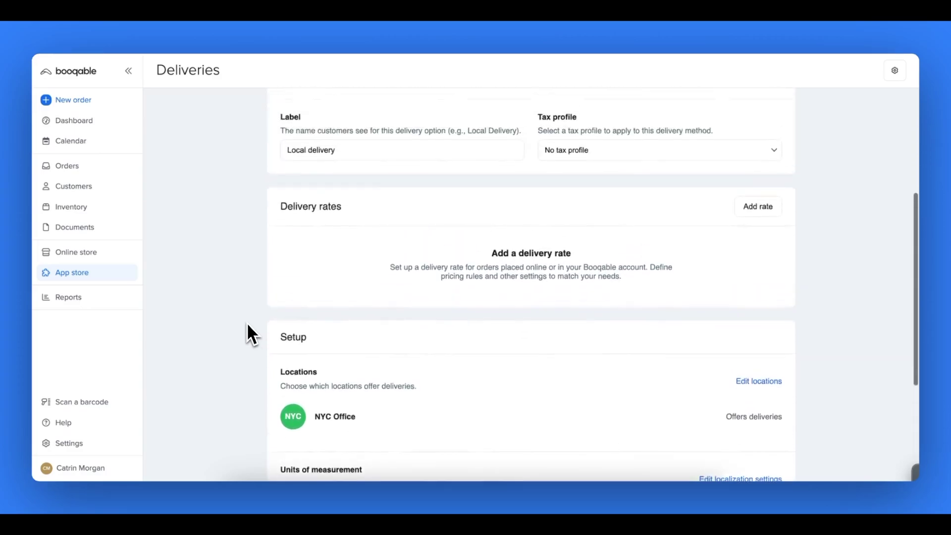
{"action": "scroll", "coordinate": [246, 322], "scroll_direction": "up", "scroll_amount": 1}
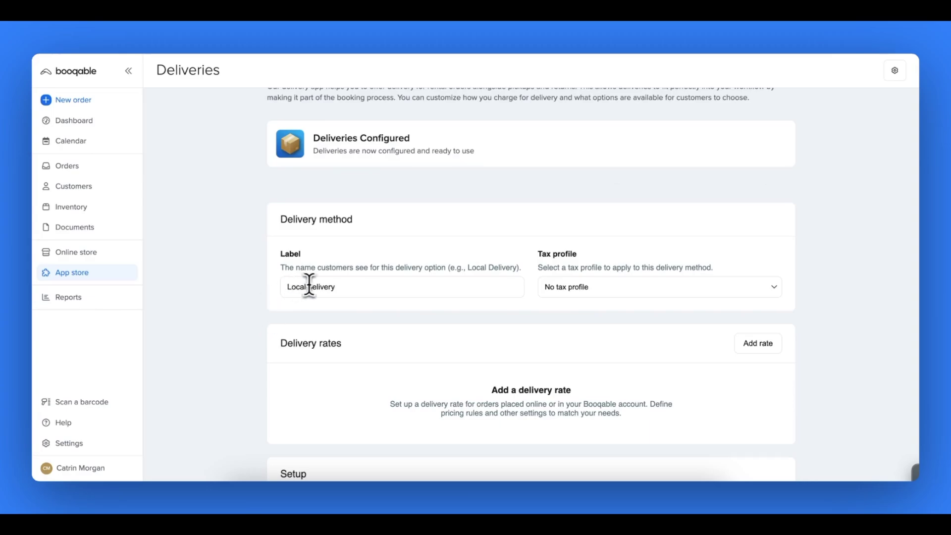
Step: Relabel the delivery method 'Delivery' and keep it on No tax profile
{"action": "left_click_drag", "start_coordinate": [313, 288], "coordinate": [282, 288]}
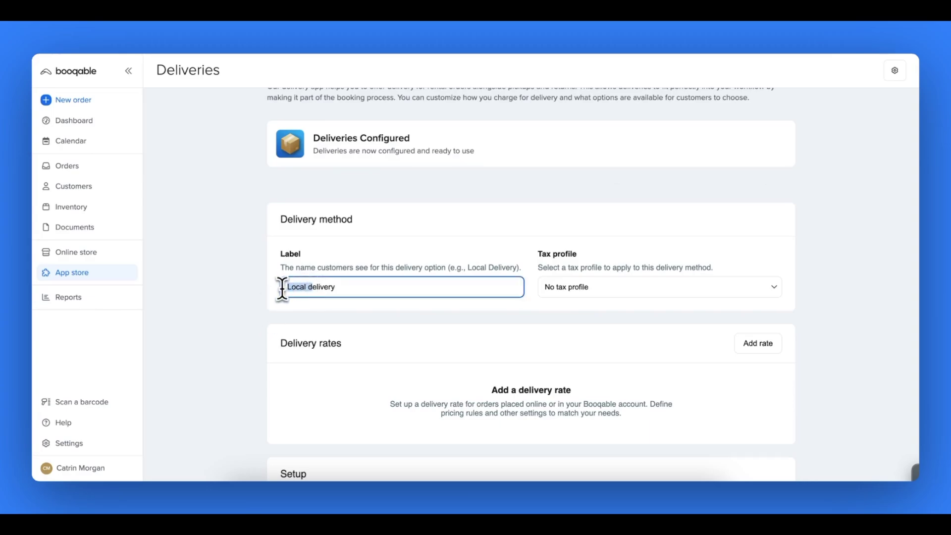
{"action": "type", "text": "D"}
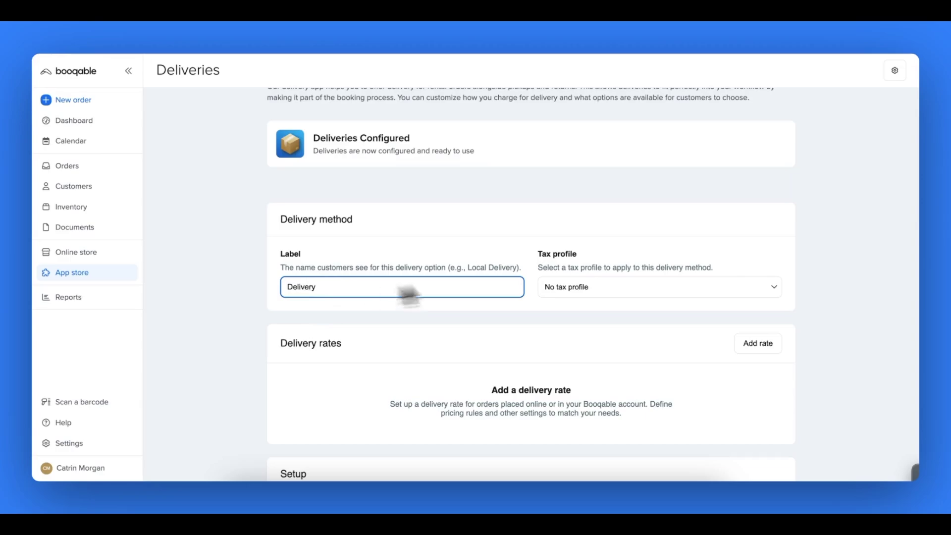
{"action": "left_click", "coordinate": [586, 287]}
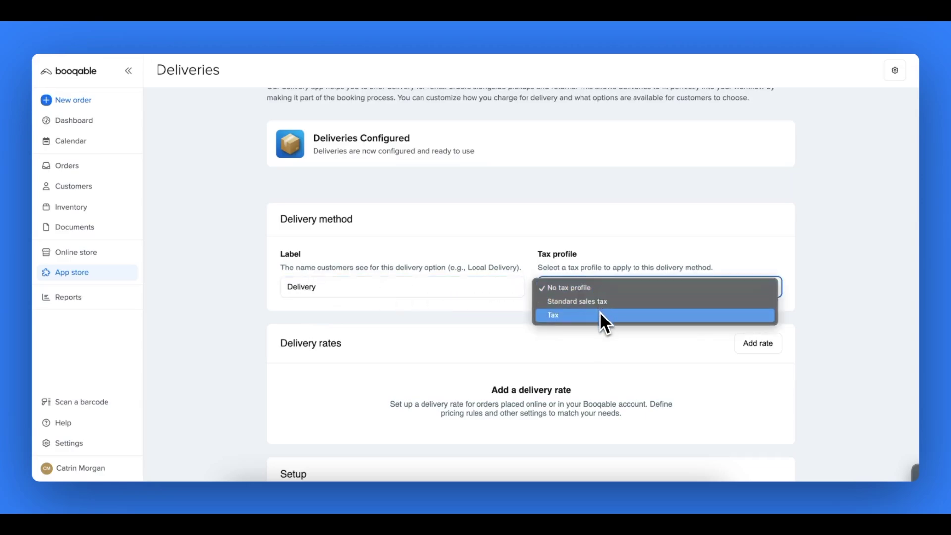
{"action": "left_click", "coordinate": [600, 287]}
{"action": "scroll", "coordinate": [591, 339], "scroll_direction": "down", "scroll_amount": 3}
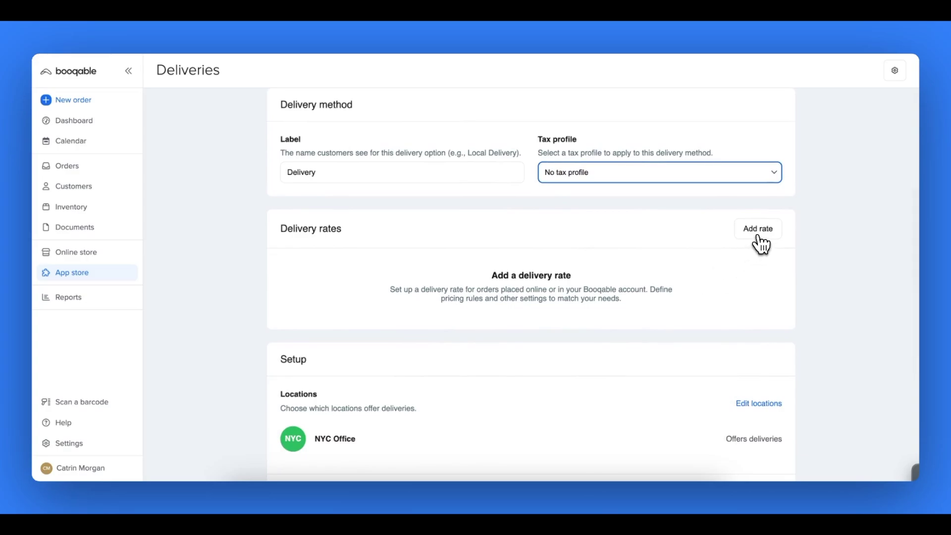
{"action": "left_click", "coordinate": [758, 233]}
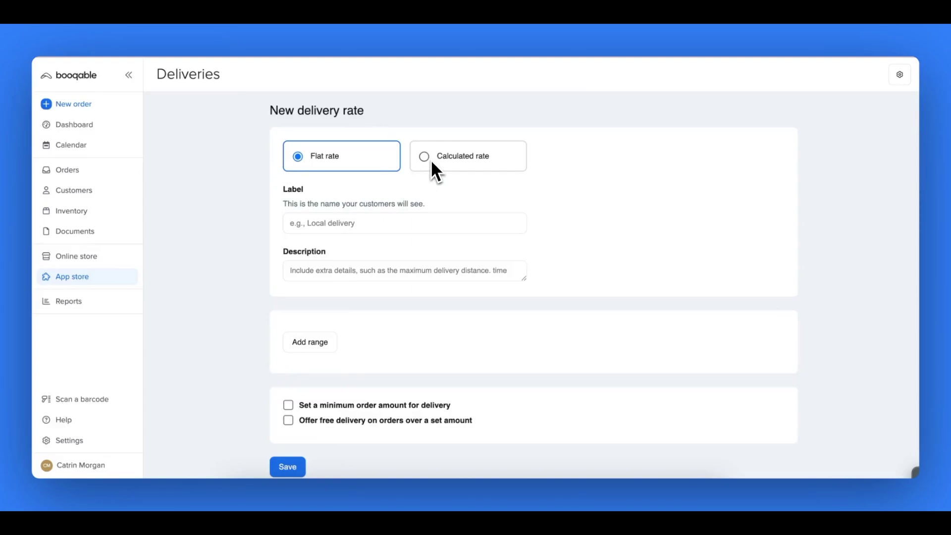
{"action": "scroll", "coordinate": [344, 213], "scroll_direction": "down", "scroll_amount": 2}
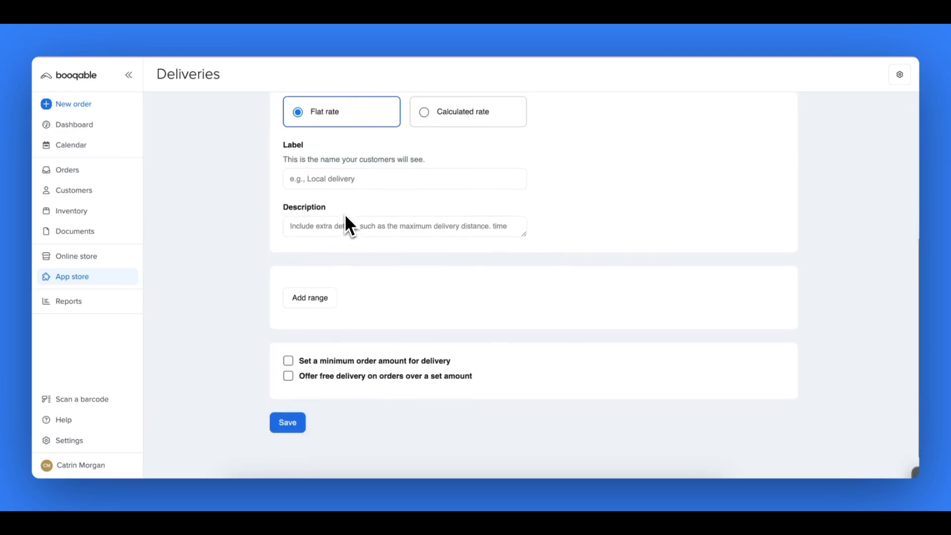
Step: Give the flat delivery rate a range up to 20 mi priced at $20
{"action": "left_click", "coordinate": [316, 277]}
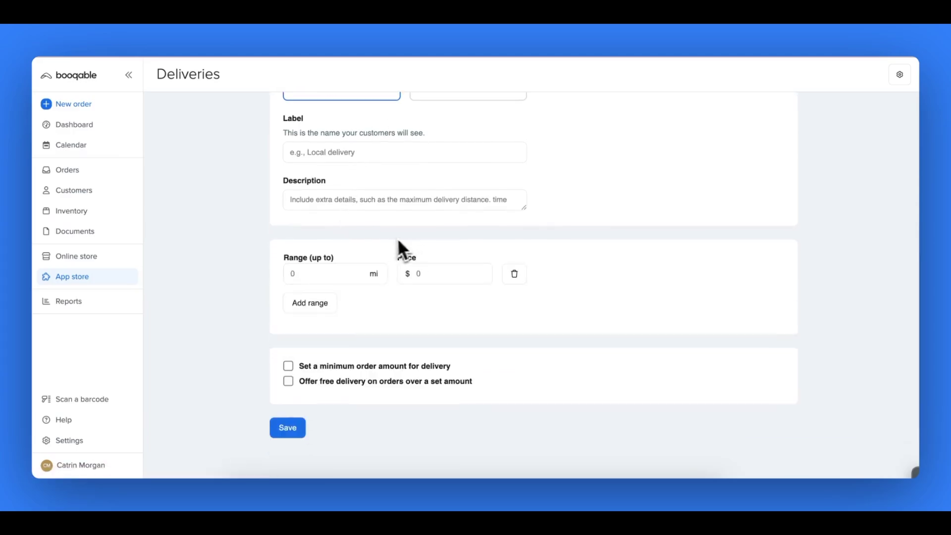
{"action": "left_click", "coordinate": [327, 278]}
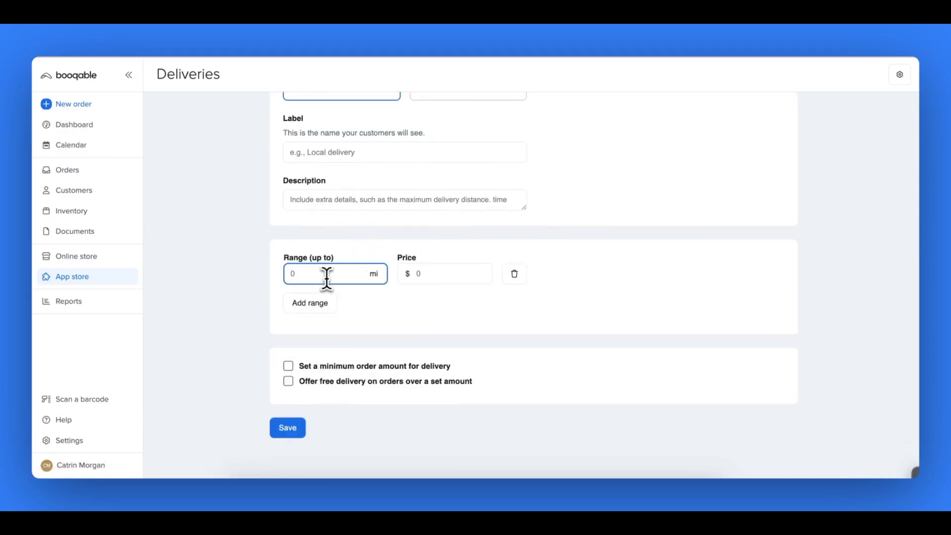
{"action": "type", "text": "20"}
{"action": "left_click", "coordinate": [421, 277]}
{"action": "type", "text": "20"}
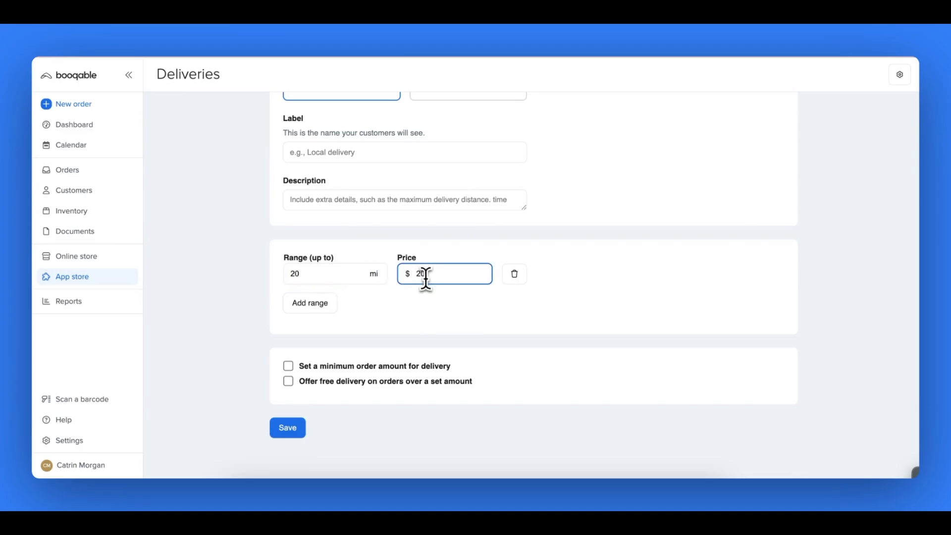
{"action": "left_click", "coordinate": [478, 311]}
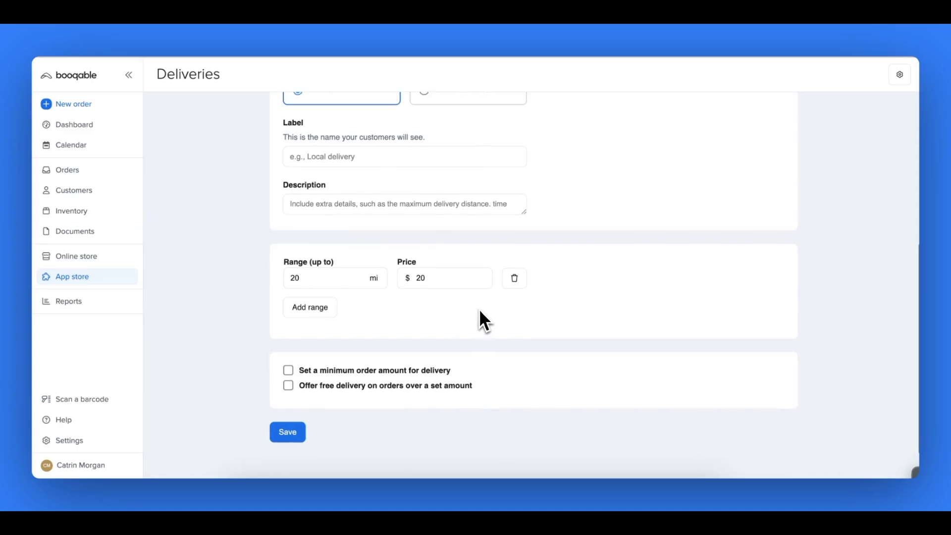
{"action": "scroll", "coordinate": [480, 311], "scroll_direction": "up", "scroll_amount": 1}
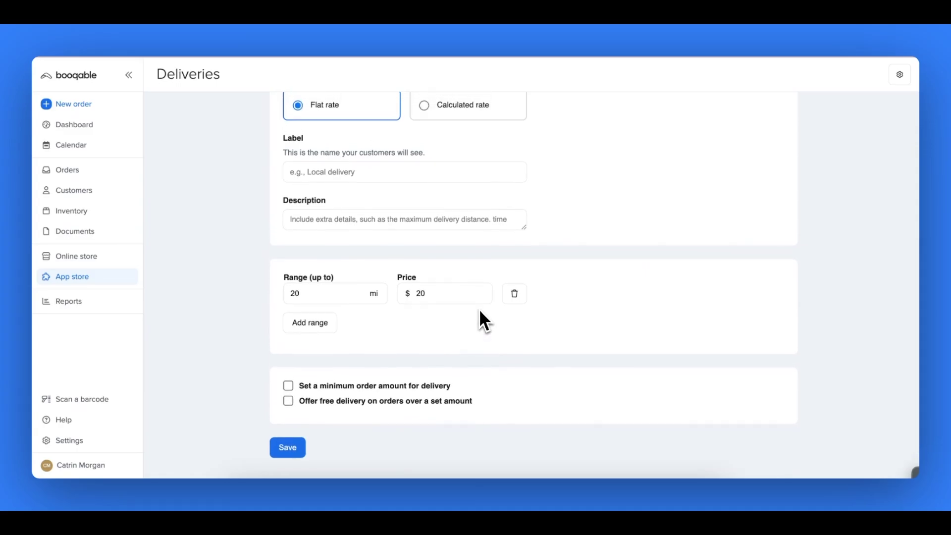
{"action": "scroll", "coordinate": [480, 311], "scroll_direction": "up", "scroll_amount": 1}
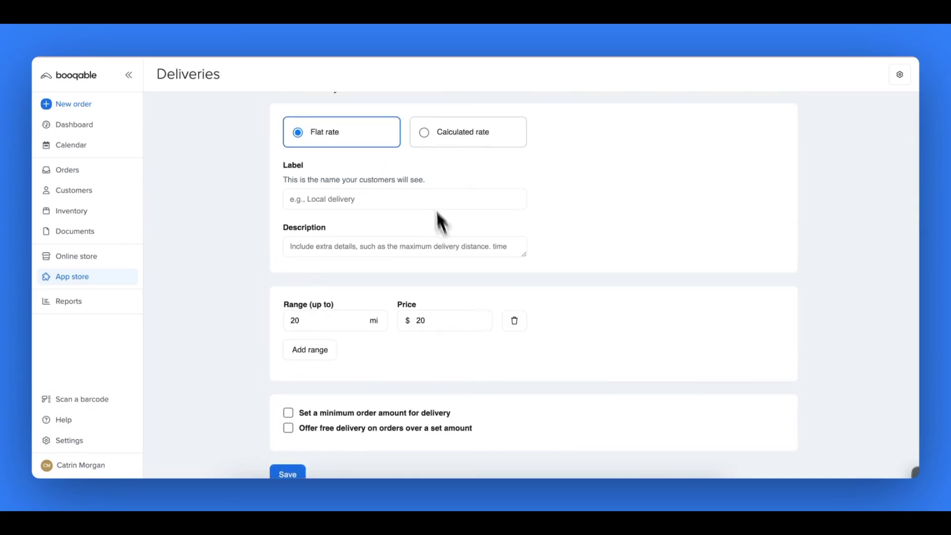
Step: Make the rate calculated, labelled 'State Wide Delivery' and described 'Up to 100 miles'
{"action": "left_click", "coordinate": [427, 145]}
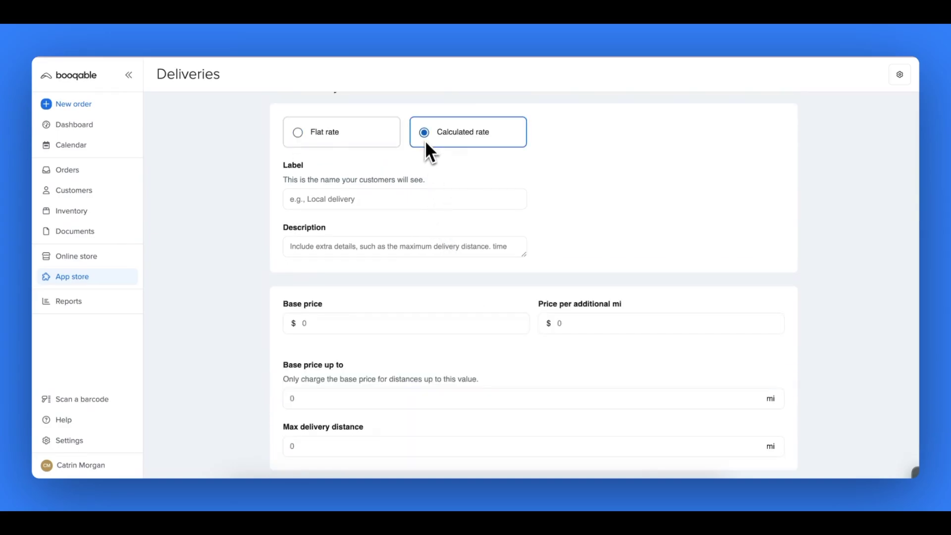
{"action": "scroll", "coordinate": [408, 186], "scroll_direction": "down", "scroll_amount": 1}
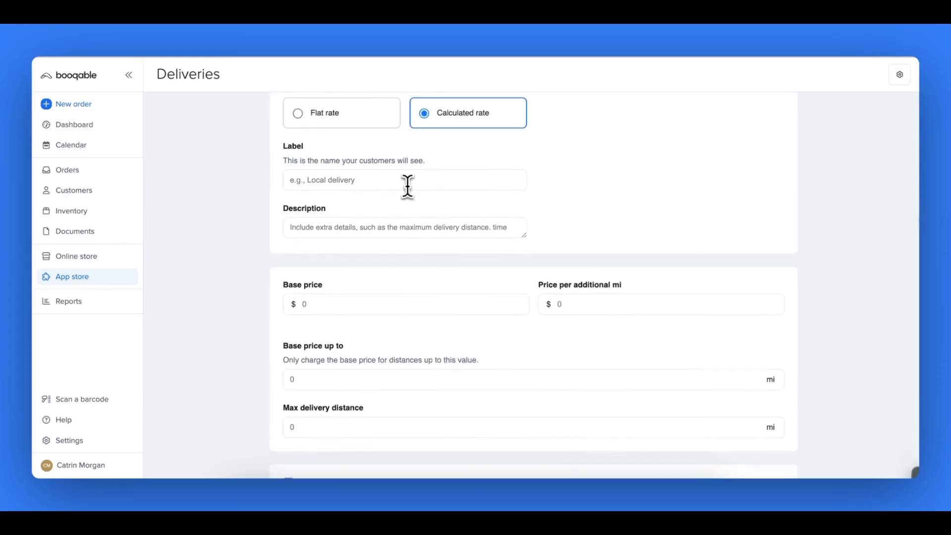
{"action": "left_click", "coordinate": [394, 186]}
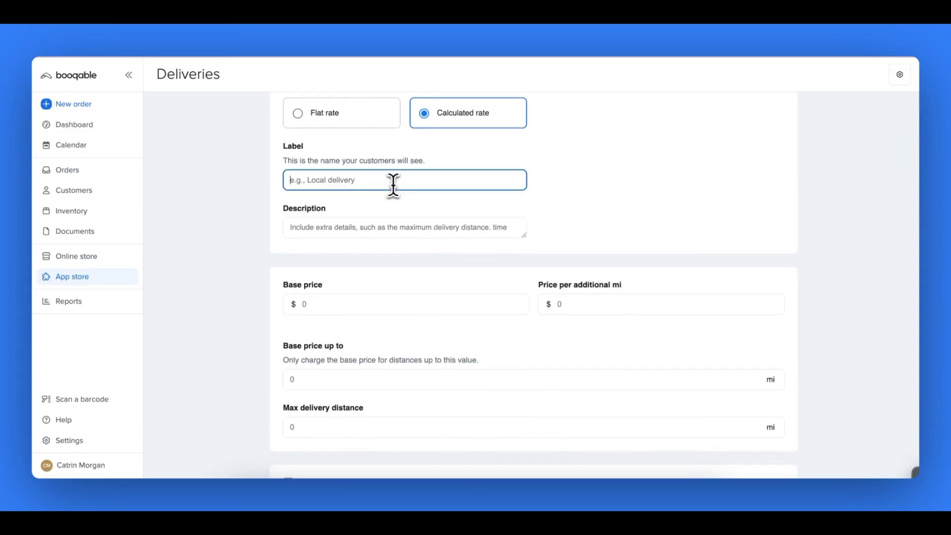
{"action": "type", "text": "State Wide Delivery"}
{"action": "left_click", "coordinate": [386, 223]}
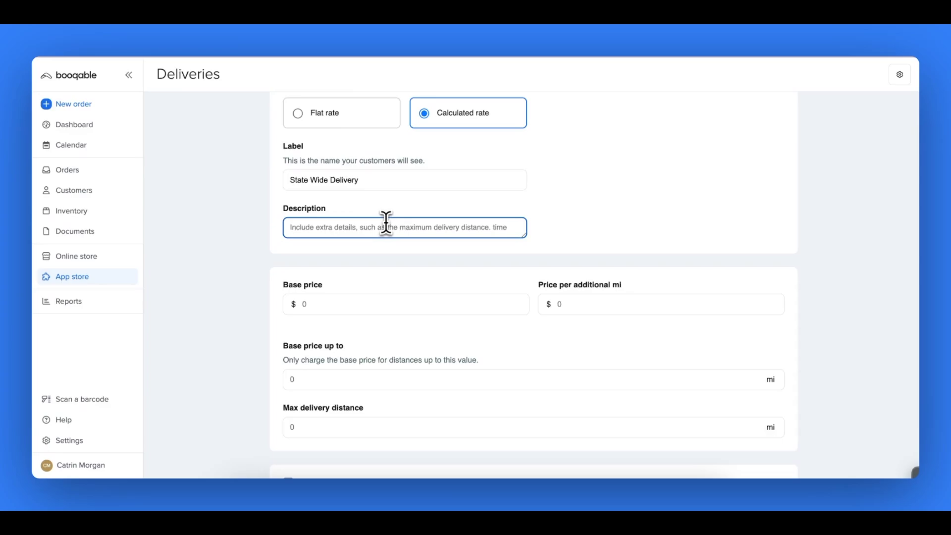
{"action": "type", "text": "Up to 100 mile"}
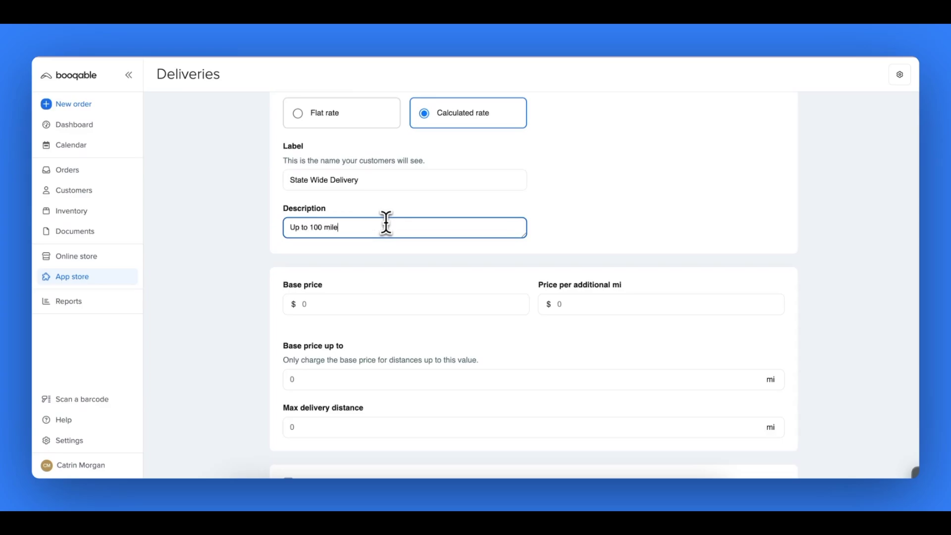
{"action": "type", "text": "s"}
{"action": "left_click", "coordinate": [390, 248]}
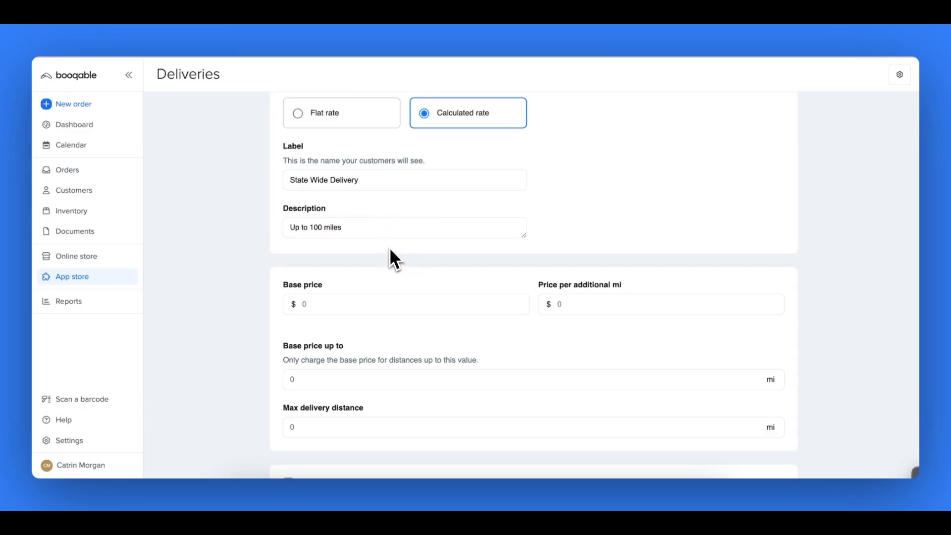
{"action": "scroll", "coordinate": [389, 249], "scroll_direction": "down", "scroll_amount": 1}
{"action": "scroll", "coordinate": [389, 249], "scroll_direction": "down", "scroll_amount": 1}
{"action": "scroll", "coordinate": [389, 248], "scroll_direction": "down", "scroll_amount": 1}
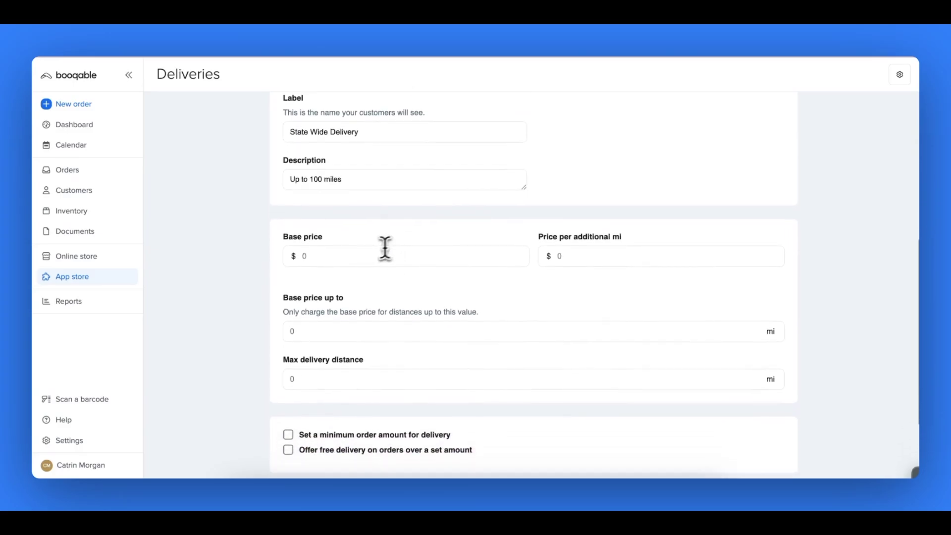
Step: Set $20 base price up to 20 mi, $2 per additional mile, 100 mi maximum
{"action": "left_click", "coordinate": [342, 258]}
{"action": "type", "text": "20"}
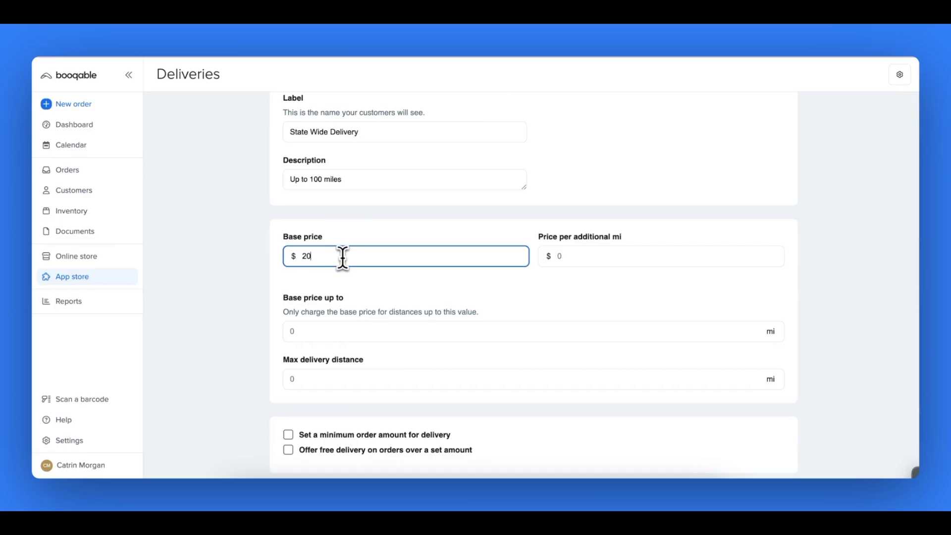
{"action": "left_click", "coordinate": [334, 327]}
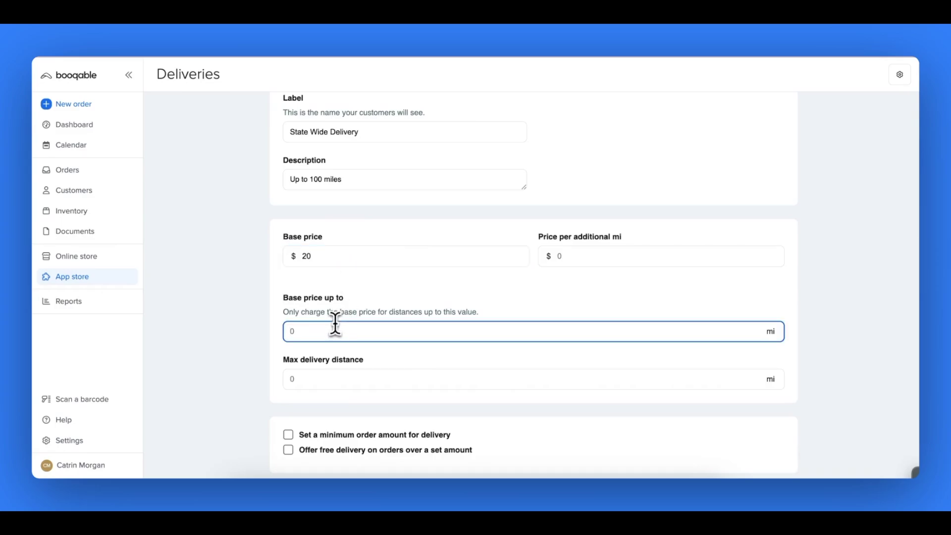
{"action": "type", "text": "20"}
{"action": "left_click", "coordinate": [402, 290]}
{"action": "left_click", "coordinate": [558, 254]}
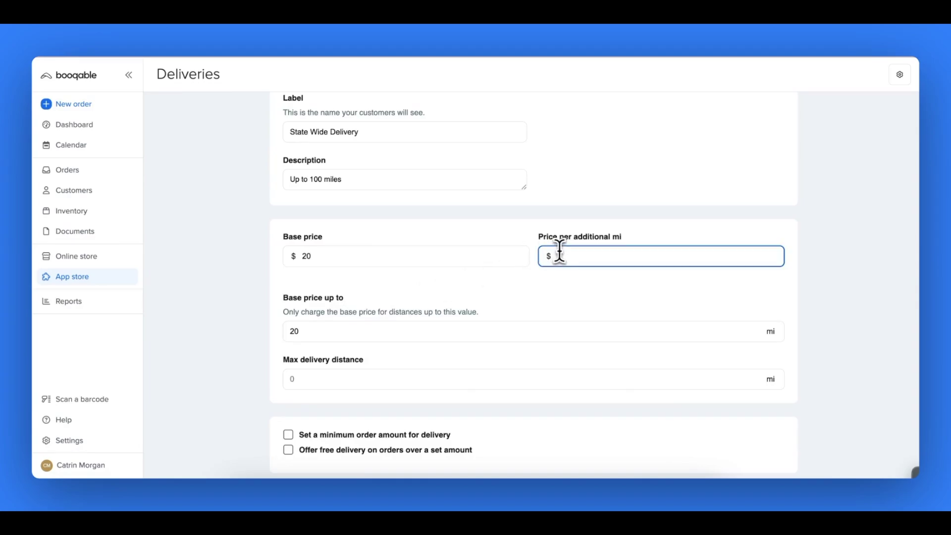
{"action": "type", "text": "2"}
{"action": "left_click", "coordinate": [350, 382]}
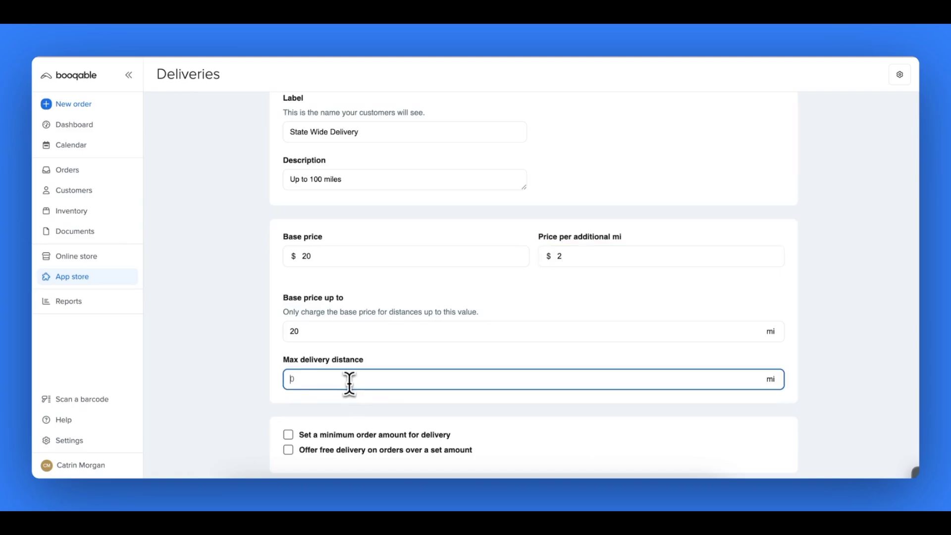
{"action": "type", "text": "100"}
{"action": "left_click", "coordinate": [245, 396]}
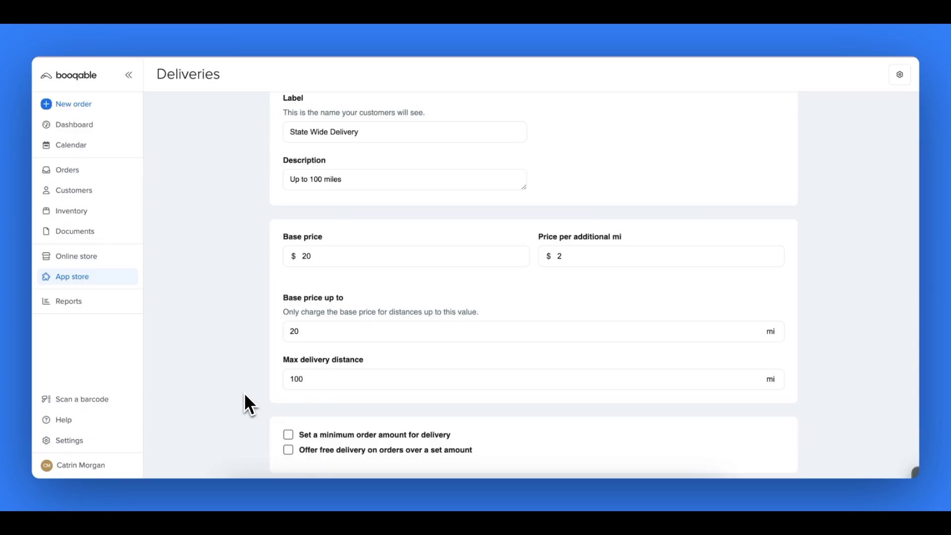
{"action": "scroll", "coordinate": [245, 403], "scroll_direction": "down", "scroll_amount": 2}
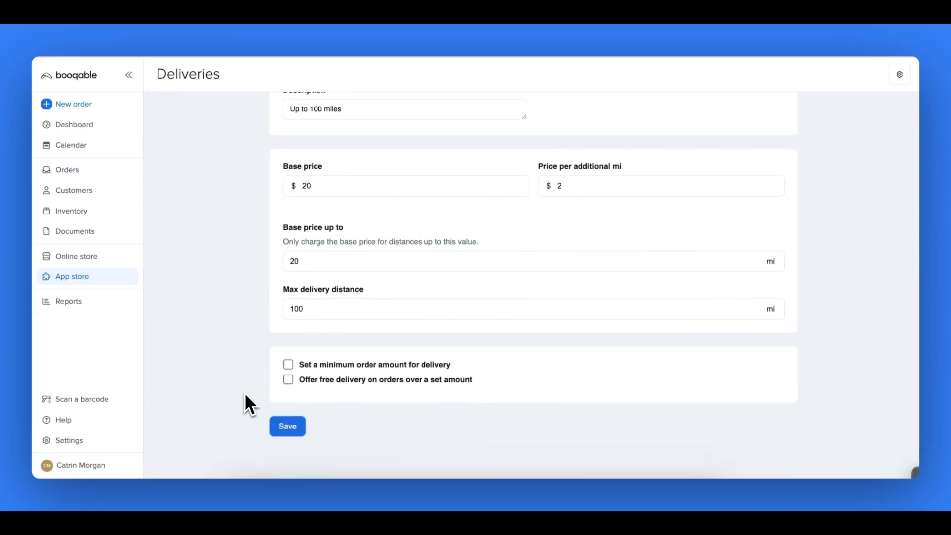
Step: Offer free delivery on orders over $700 and save the State Wide Delivery rate
{"action": "left_click", "coordinate": [288, 379]}
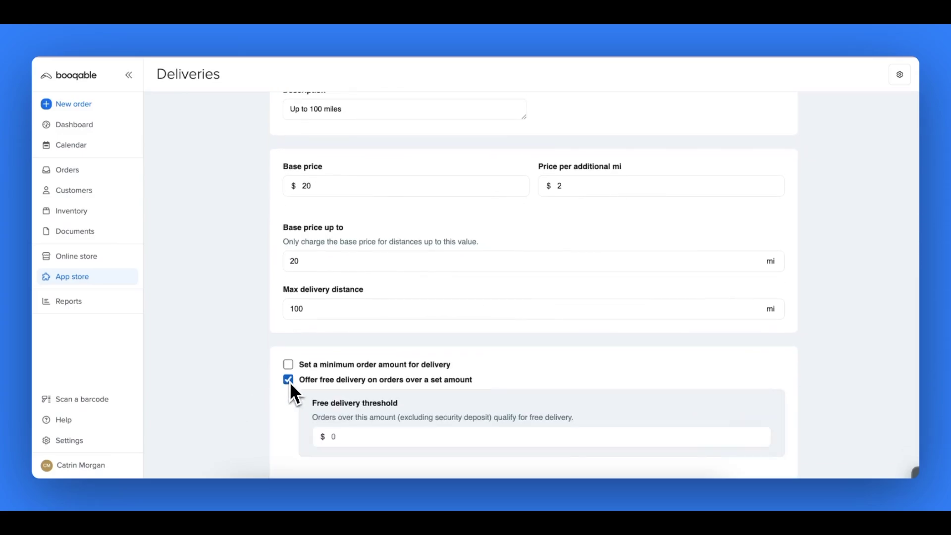
{"action": "left_click", "coordinate": [344, 435]}
{"action": "type", "text": "700"}
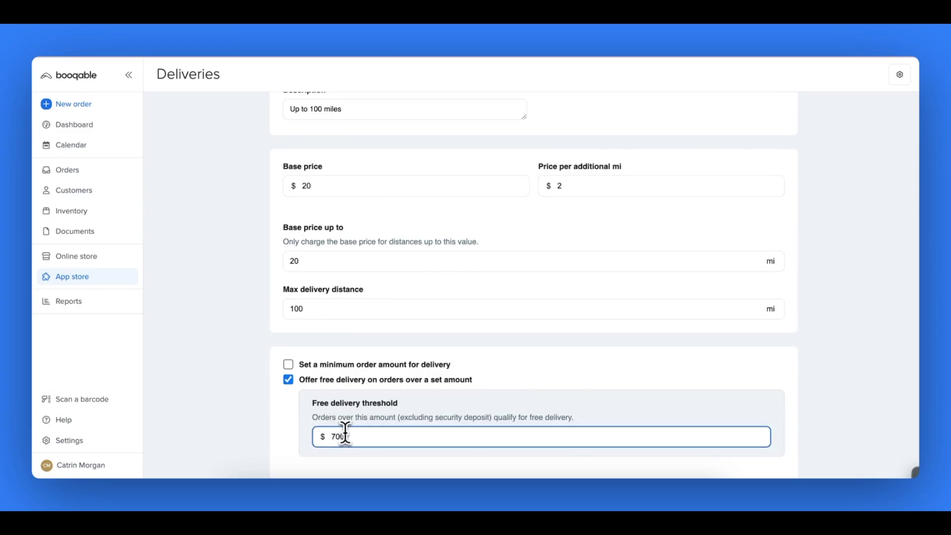
{"action": "scroll", "coordinate": [245, 419], "scroll_direction": "down", "scroll_amount": 3}
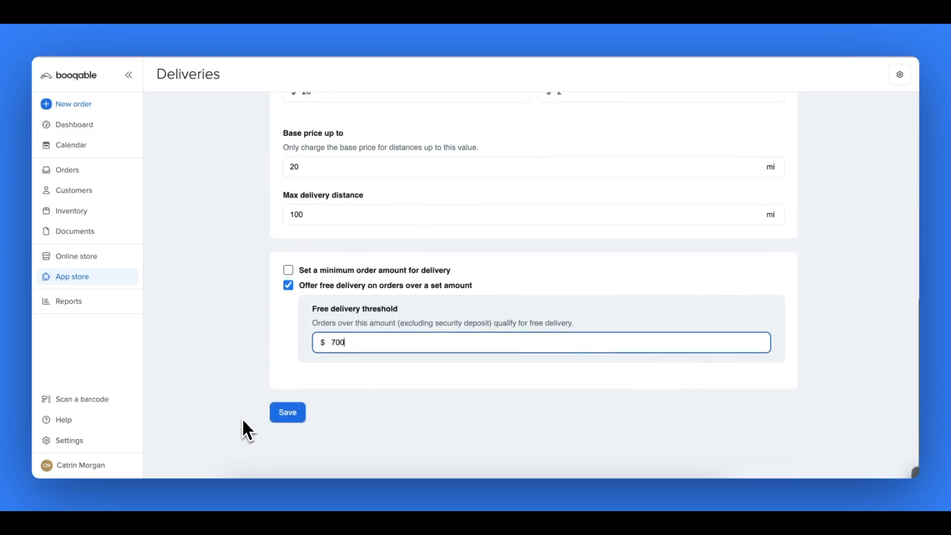
{"action": "left_click", "coordinate": [290, 417]}
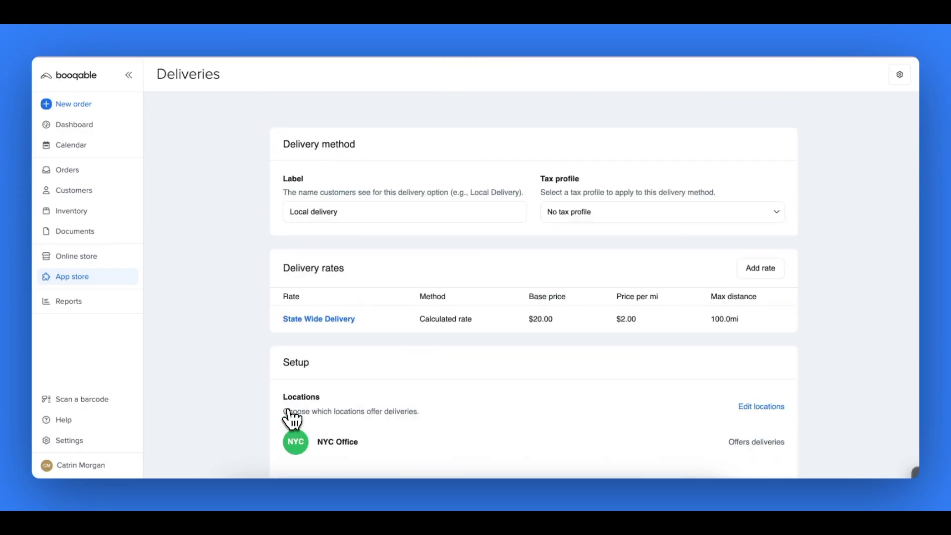
{"action": "scroll", "coordinate": [291, 420], "scroll_direction": "down", "scroll_amount": 1}
{"action": "scroll", "coordinate": [292, 419], "scroll_direction": "down", "scroll_amount": 1}
{"action": "scroll", "coordinate": [292, 420], "scroll_direction": "down", "scroll_amount": 1}
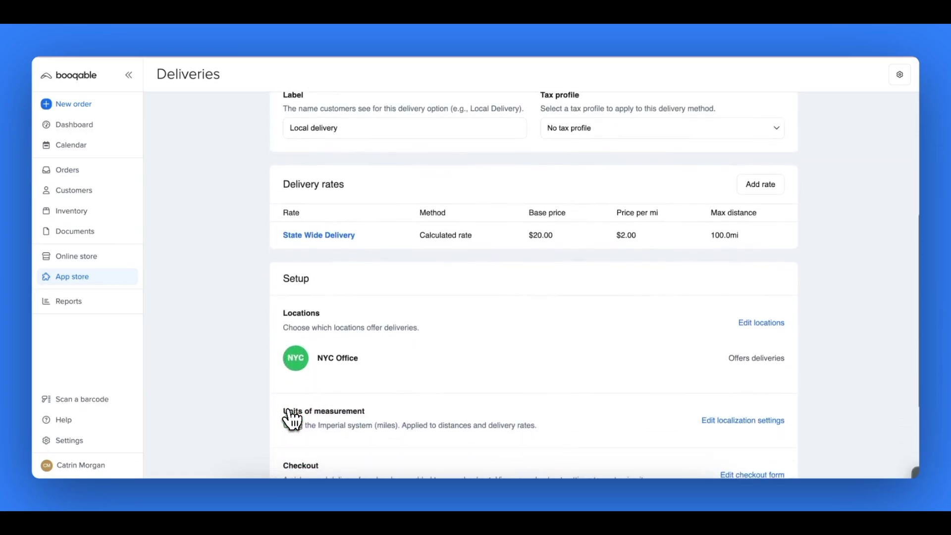
{"action": "scroll", "coordinate": [291, 420], "scroll_direction": "down", "scroll_amount": 1}
{"action": "scroll", "coordinate": [291, 420], "scroll_direction": "down", "scroll_amount": 1}
{"action": "scroll", "coordinate": [292, 420], "scroll_direction": "down", "scroll_amount": 1}
{"action": "scroll", "coordinate": [291, 420], "scroll_direction": "down", "scroll_amount": 1}
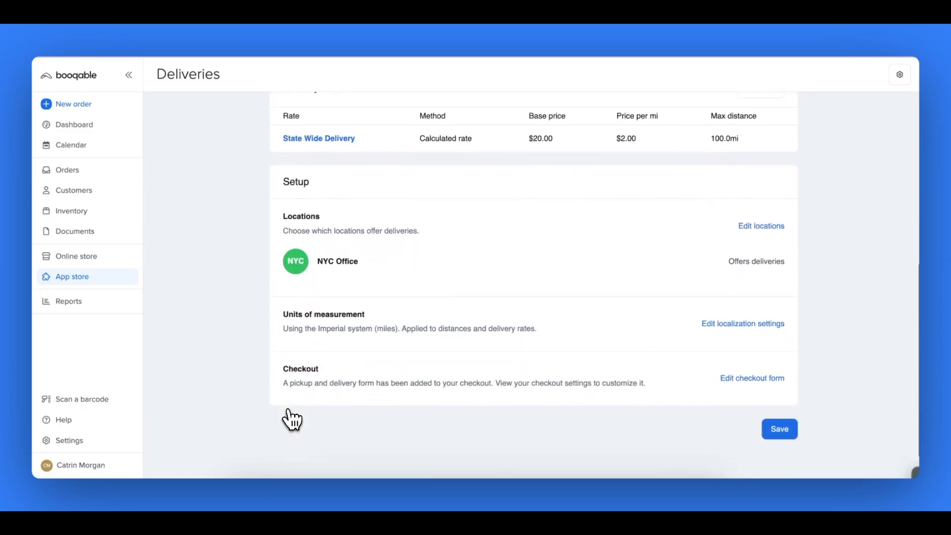
Step: Save the delivery method with its State Wide Delivery rate, then go to Online store settings
{"action": "left_click", "coordinate": [780, 434]}
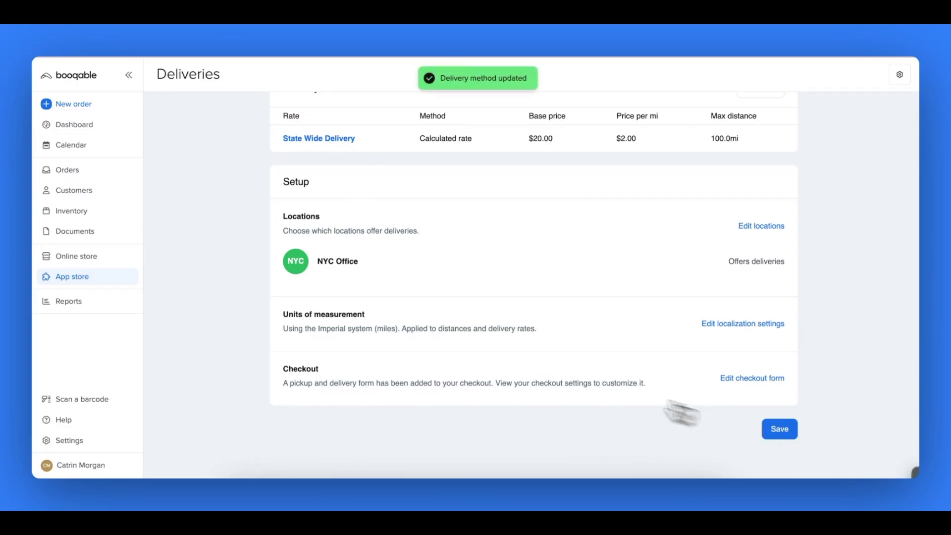
{"action": "left_click", "coordinate": [119, 267]}
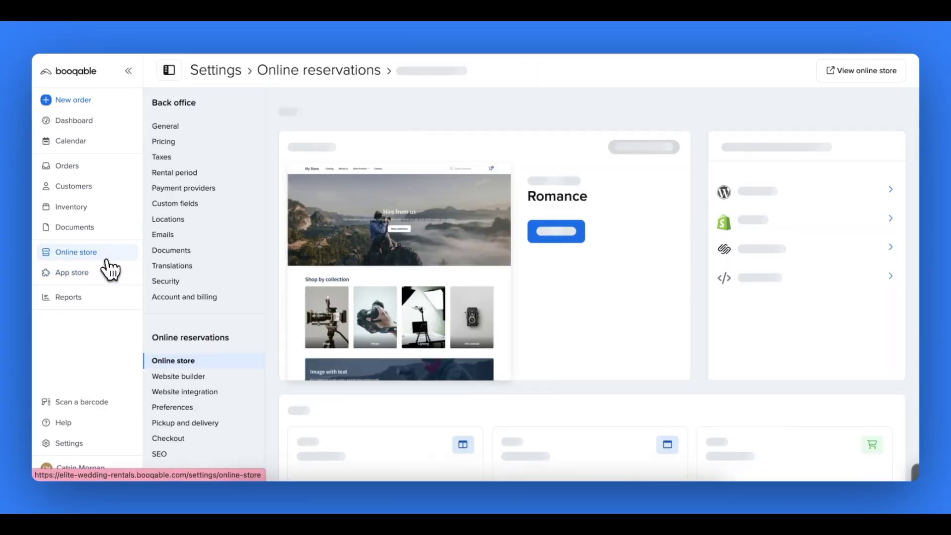
Step: From the online store's Dining Collection, add the Gold-rimmed starter plate ($50.00/day) to the cart
{"action": "left_click", "coordinate": [889, 71]}
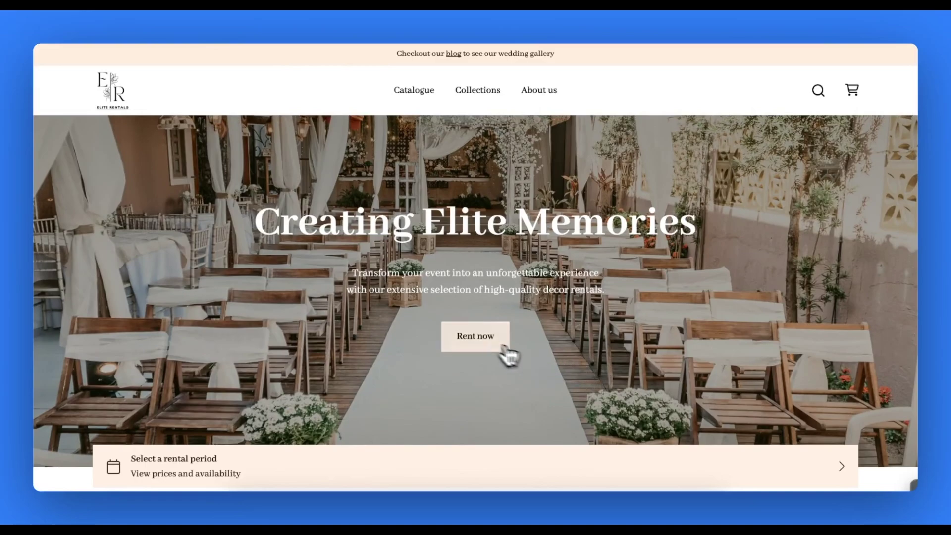
{"action": "left_click", "coordinate": [474, 338]}
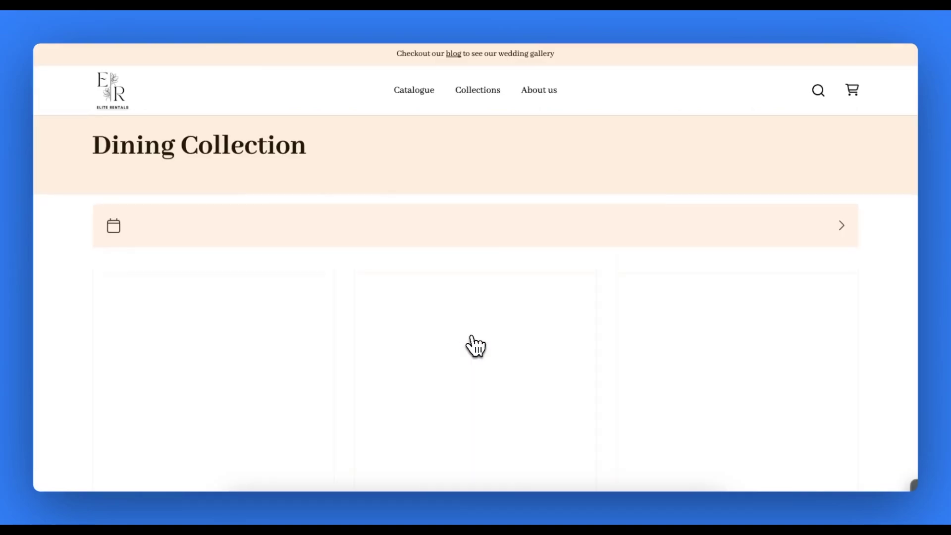
{"action": "scroll", "coordinate": [891, 395], "scroll_direction": "down", "scroll_amount": 5}
{"action": "scroll", "coordinate": [892, 396], "scroll_direction": "down", "scroll_amount": 2}
{"action": "scroll", "coordinate": [892, 396], "scroll_direction": "down", "scroll_amount": 1}
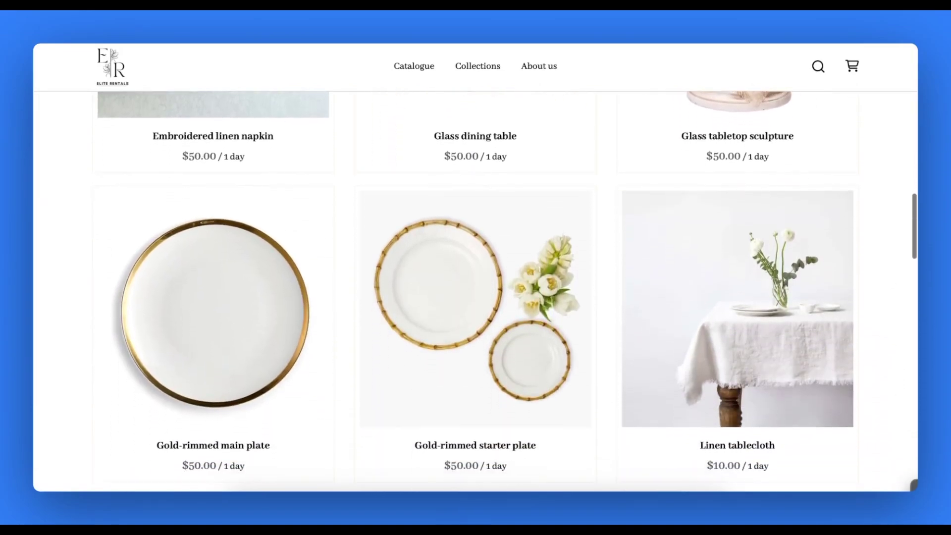
{"action": "left_click", "coordinate": [504, 325]}
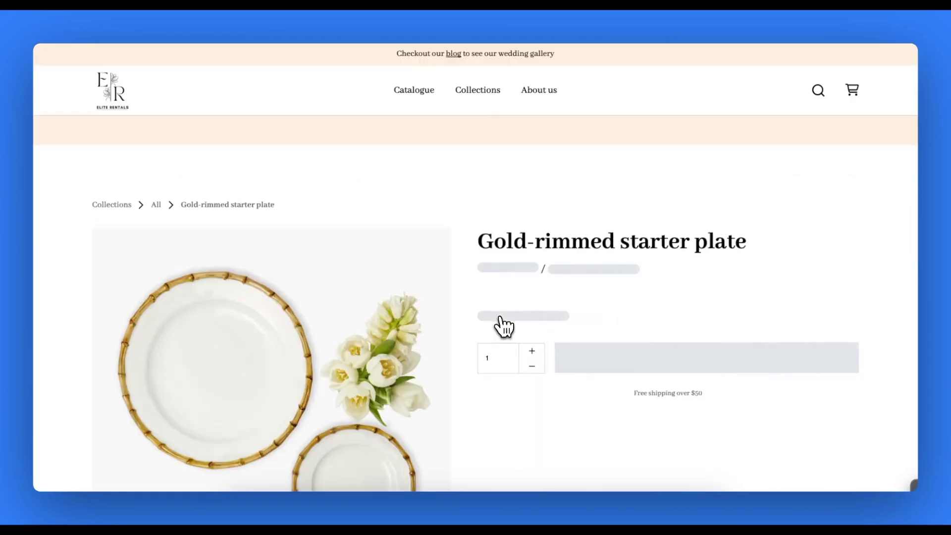
{"action": "scroll", "coordinate": [504, 326], "scroll_direction": "down", "scroll_amount": 1}
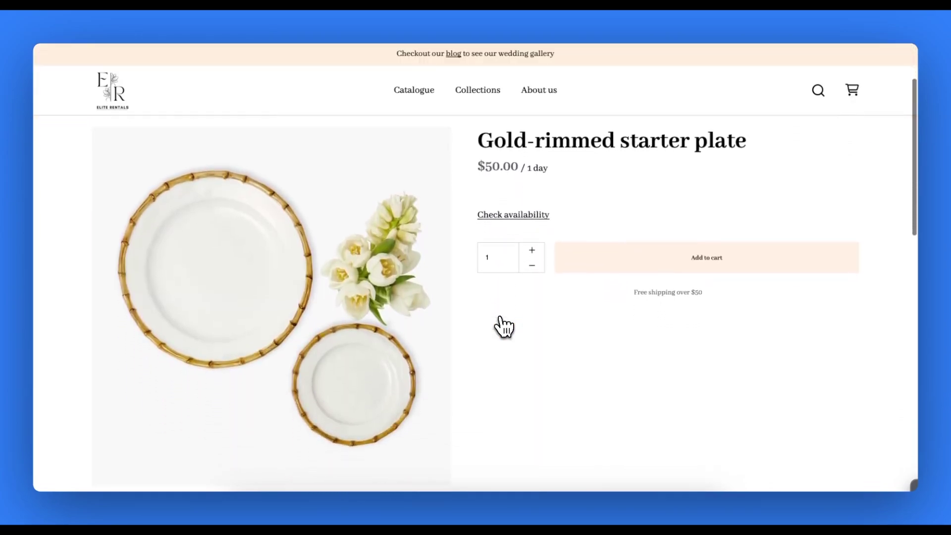
{"action": "left_click", "coordinate": [595, 261]}
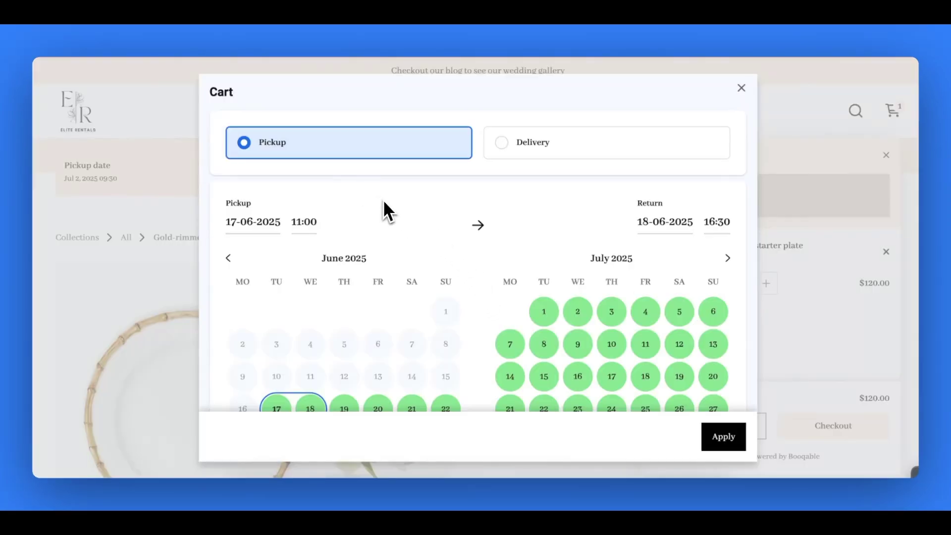
{"action": "left_click", "coordinate": [505, 156]}
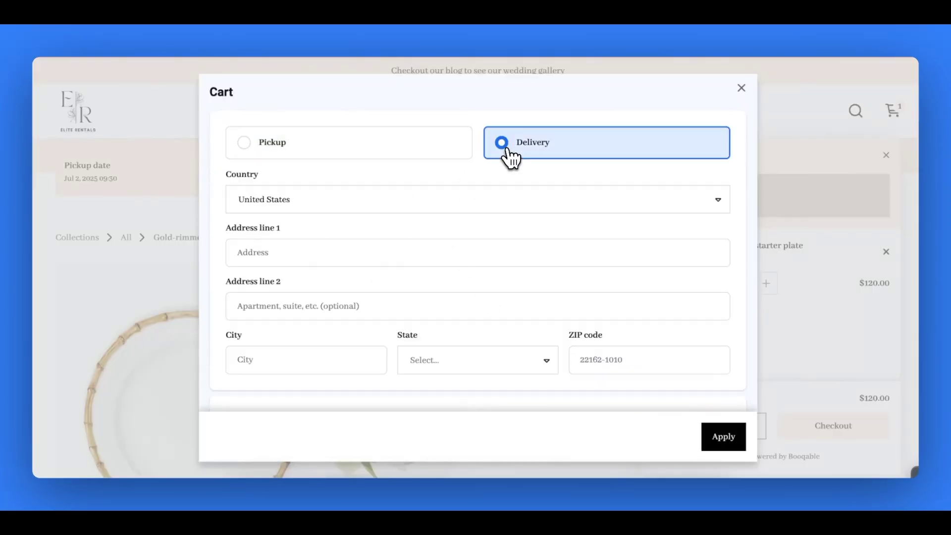
{"action": "left_click", "coordinate": [255, 253]}
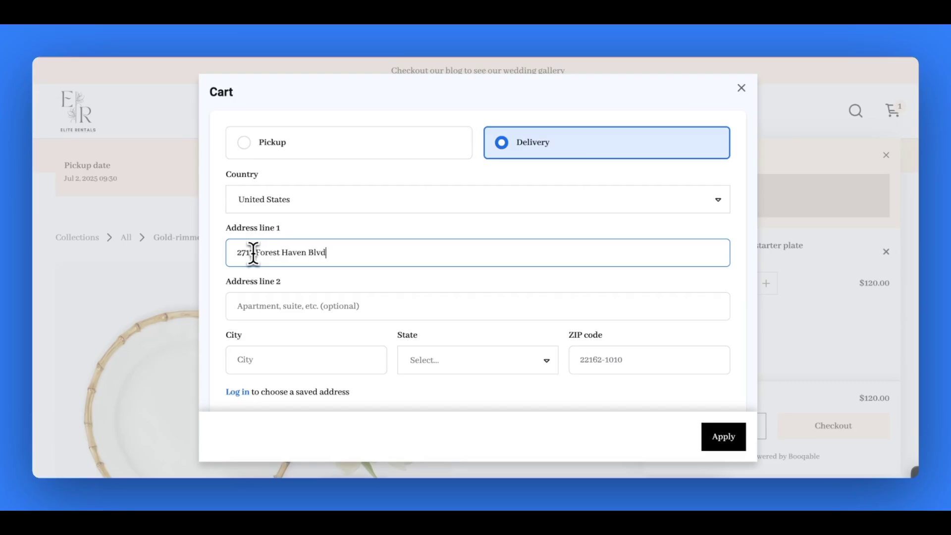
{"action": "key", "text": "Tab"}
{"action": "key", "text": "Tab"}
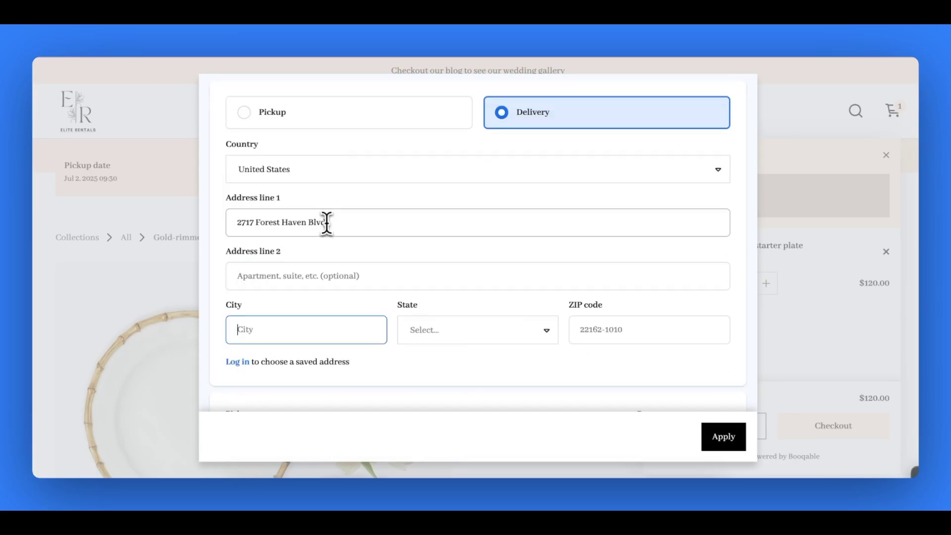
{"action": "type", "text": "Edison"}
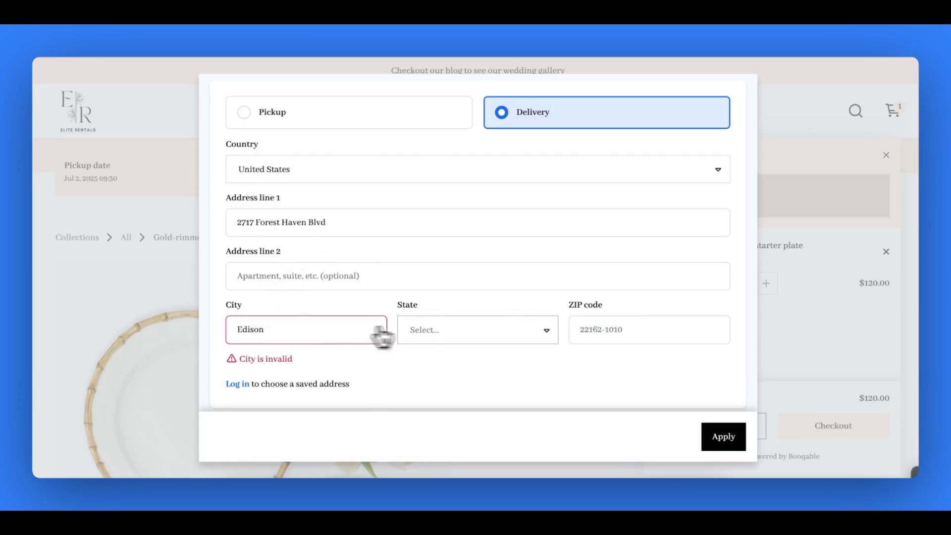
{"action": "left_click", "coordinate": [437, 337]}
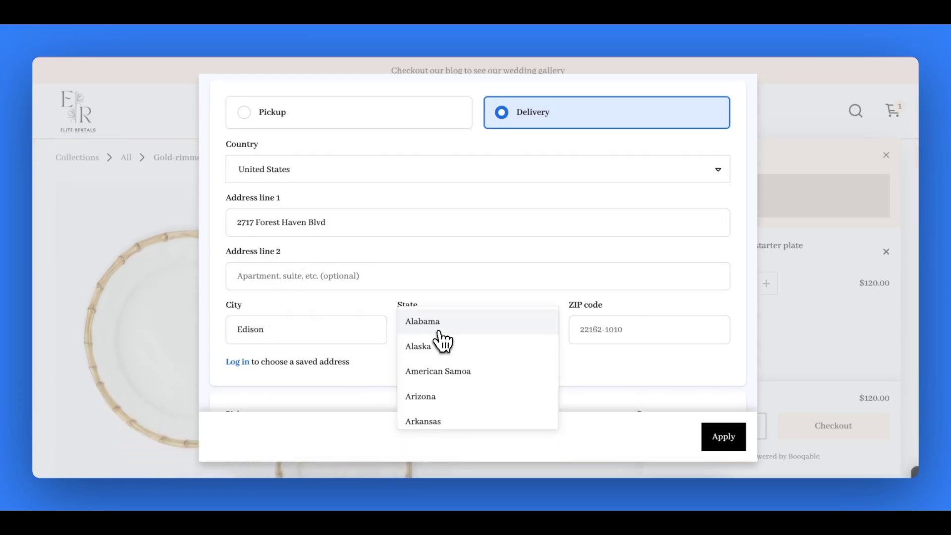
{"action": "type", "text": "new j"}
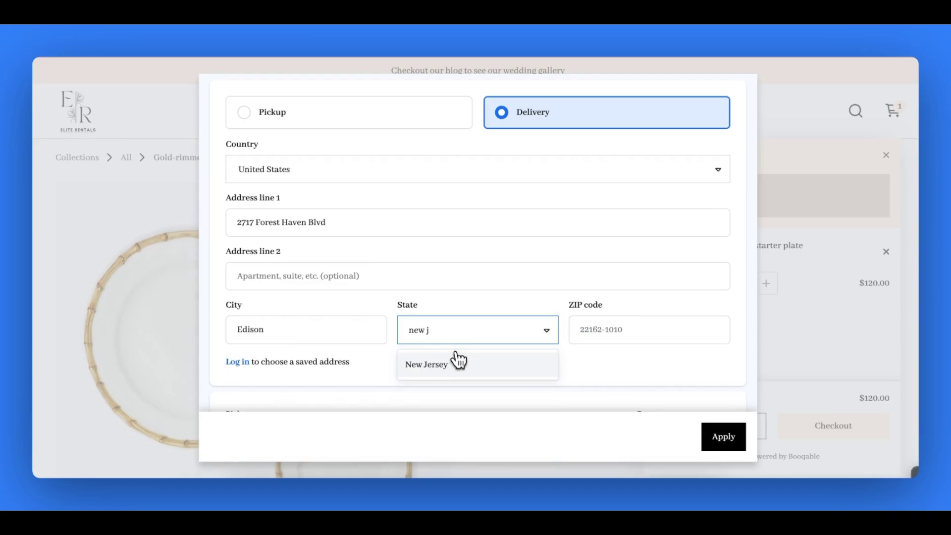
{"action": "left_click", "coordinate": [451, 361]}
{"action": "left_click", "coordinate": [572, 321]}
{"action": "type", "text": "08817"}
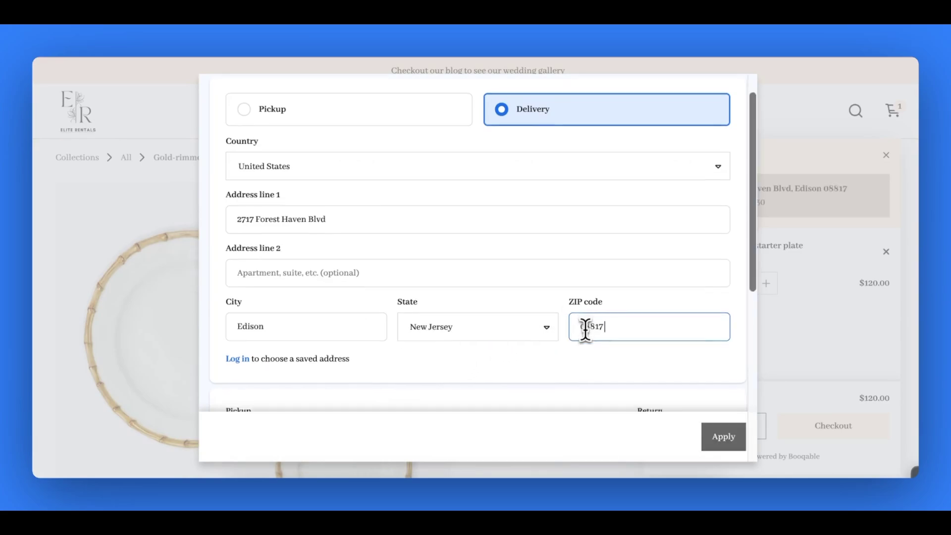
{"action": "scroll", "coordinate": [586, 330], "scroll_direction": "down", "scroll_amount": 1}
{"action": "scroll", "coordinate": [587, 330], "scroll_direction": "down", "scroll_amount": 2}
{"action": "scroll", "coordinate": [586, 330], "scroll_direction": "down", "scroll_amount": 1}
{"action": "scroll", "coordinate": [586, 329], "scroll_direction": "down", "scroll_amount": 2}
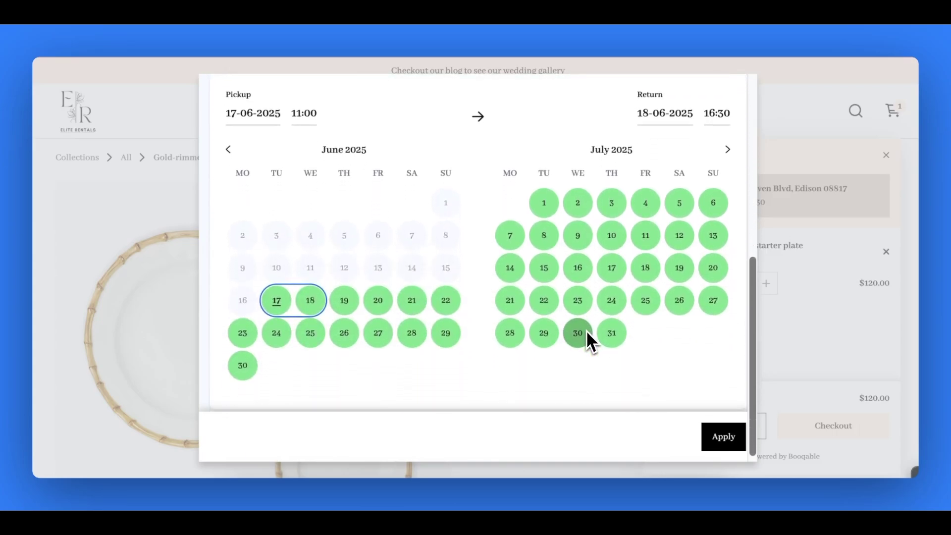
Step: Set the rental period from June 21 at 09:00 to June 23 at 16:30
{"action": "left_click", "coordinate": [417, 301]}
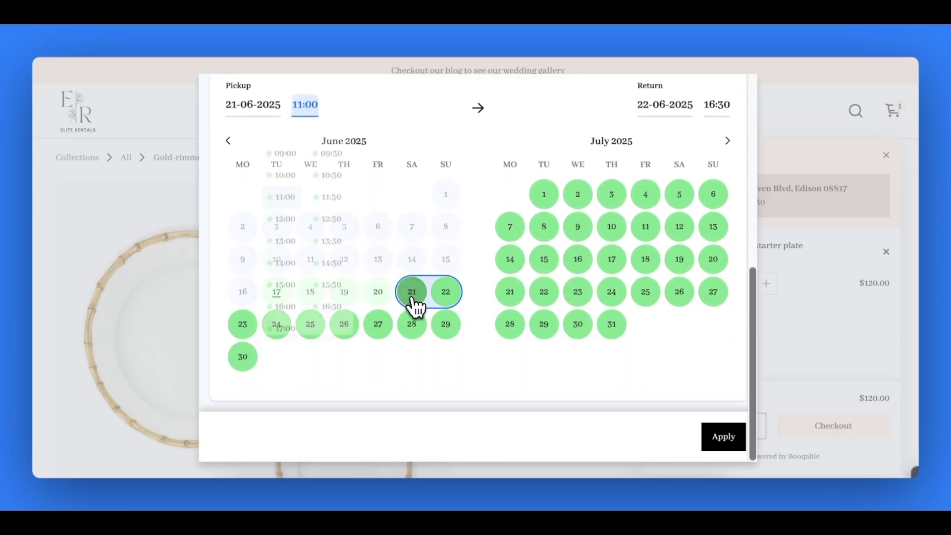
{"action": "left_click", "coordinate": [297, 152]}
{"action": "left_click", "coordinate": [243, 324]}
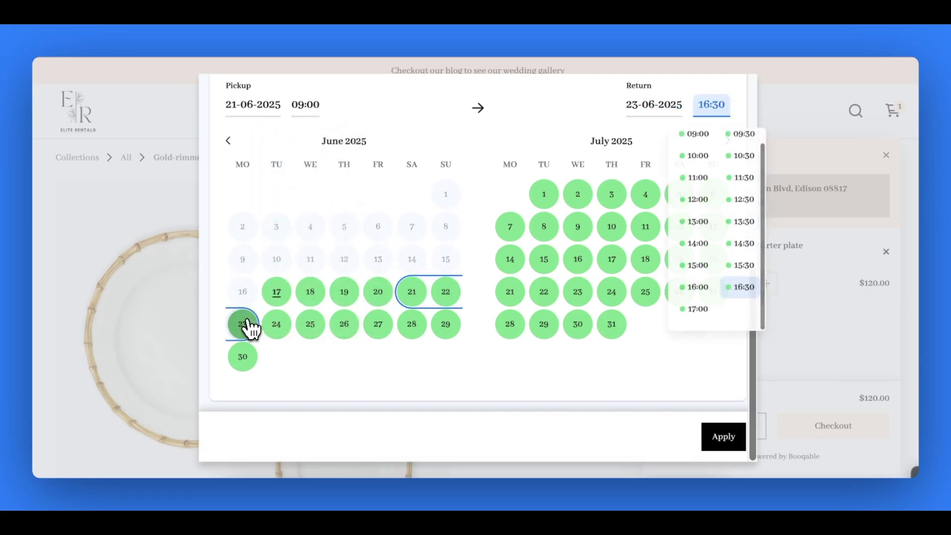
{"action": "left_click", "coordinate": [730, 294]}
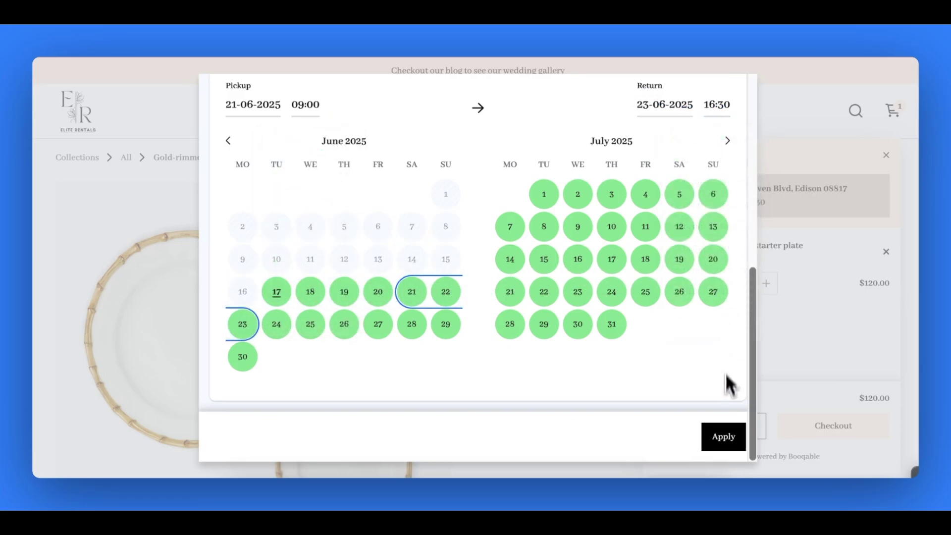
{"action": "left_click", "coordinate": [724, 440]}
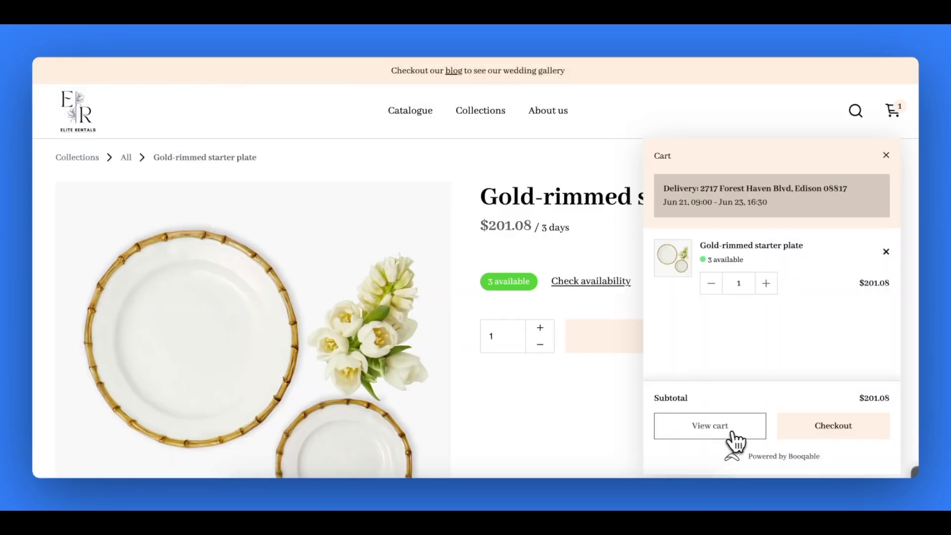
Step: Proceed from the cart to the checkout page
{"action": "left_click", "coordinate": [805, 438]}
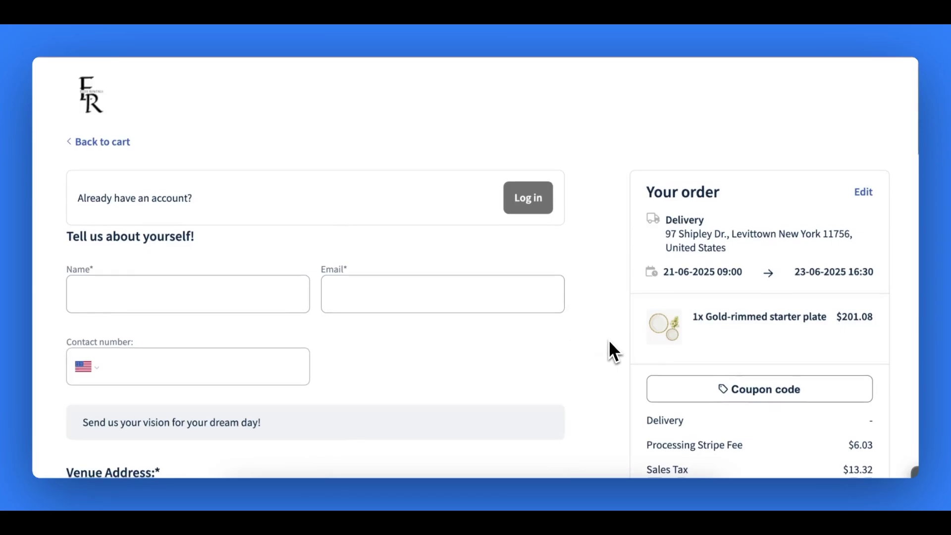
{"action": "scroll", "coordinate": [609, 339], "scroll_direction": "down", "scroll_amount": 2}
{"action": "scroll", "coordinate": [609, 339], "scroll_direction": "down", "scroll_amount": 3}
{"action": "scroll", "coordinate": [608, 340], "scroll_direction": "down", "scroll_amount": 5}
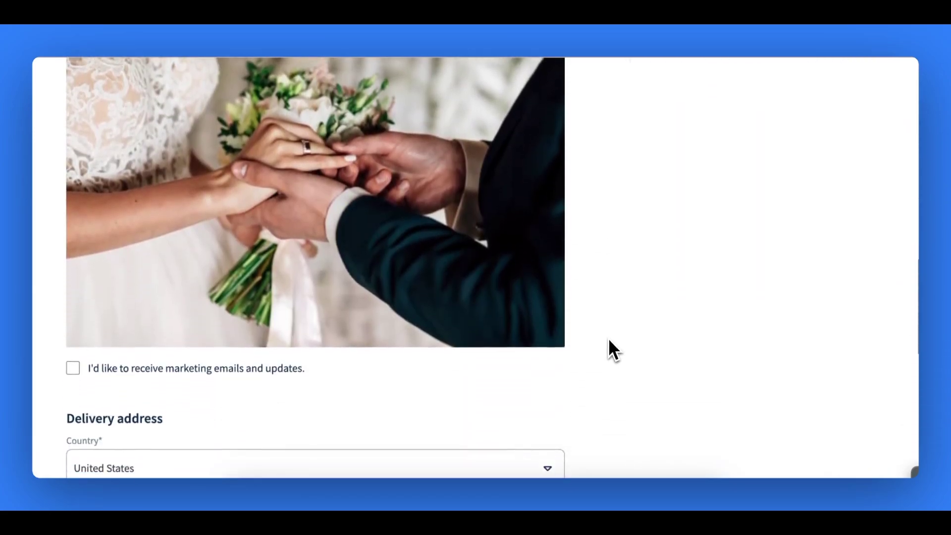
{"action": "scroll", "coordinate": [608, 338], "scroll_direction": "down", "scroll_amount": 5}
{"action": "scroll", "coordinate": [608, 338], "scroll_direction": "down", "scroll_amount": 2}
{"action": "scroll", "coordinate": [609, 339], "scroll_direction": "down", "scroll_amount": 2}
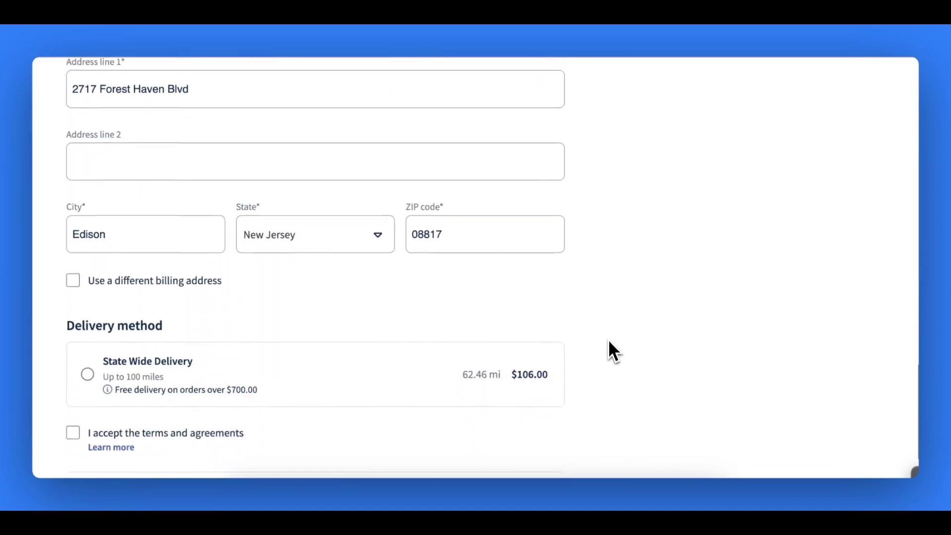
{"action": "scroll", "coordinate": [609, 339], "scroll_direction": "down", "scroll_amount": 1}
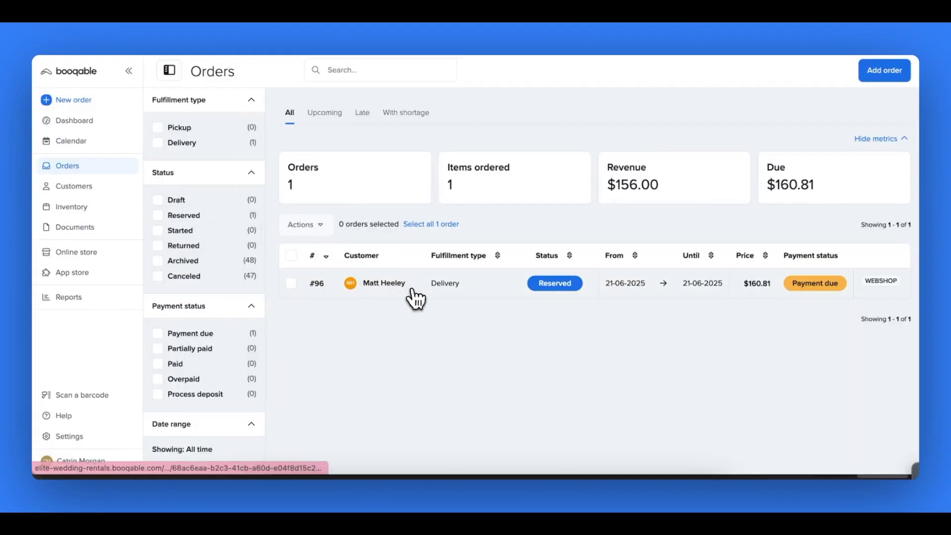
{"action": "left_click", "coordinate": [411, 291]}
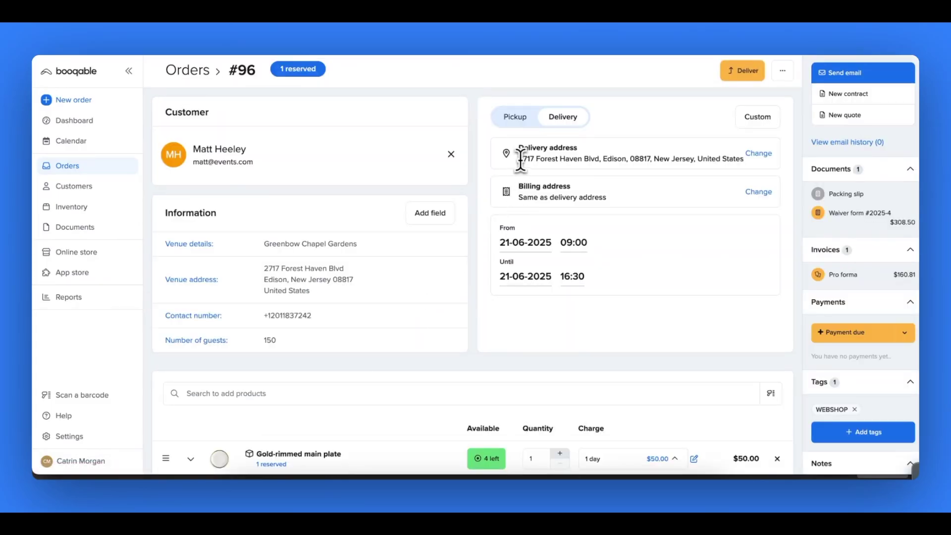
{"action": "mouse_move", "coordinate": [519, 160]}
{"action": "left_mouse_down"}
{"action": "mouse_move", "coordinate": [728, 157]}
{"action": "mouse_move", "coordinate": [747, 170]}
{"action": "left_mouse_up"}
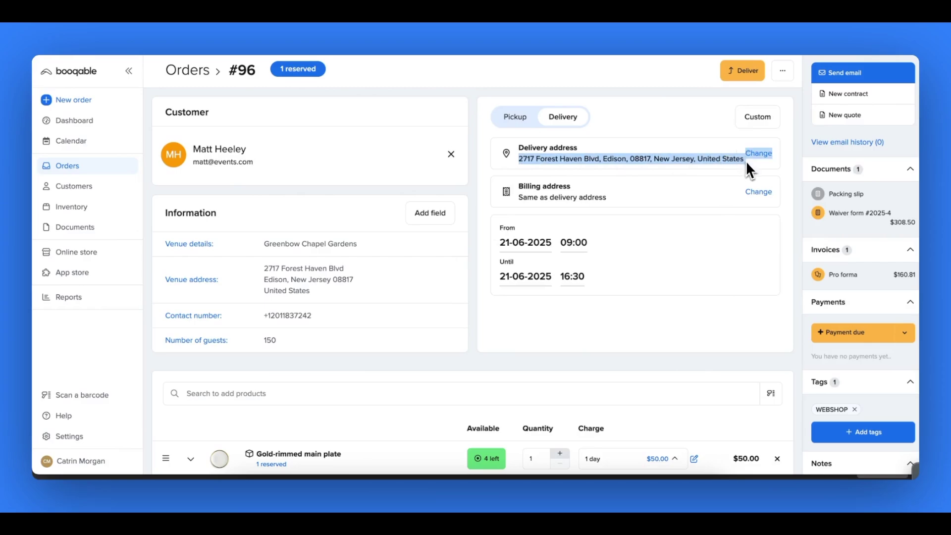
{"action": "left_click", "coordinate": [747, 170]}
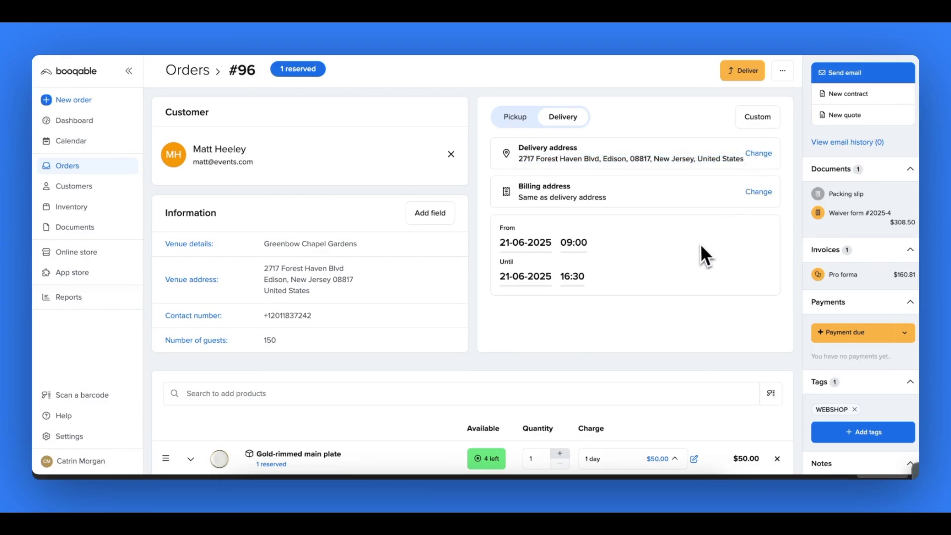
{"action": "scroll", "coordinate": [701, 246], "scroll_direction": "down", "scroll_amount": 2}
{"action": "scroll", "coordinate": [700, 250], "scroll_direction": "down", "scroll_amount": 1}
{"action": "scroll", "coordinate": [699, 250], "scroll_direction": "down", "scroll_amount": 1}
{"action": "scroll", "coordinate": [700, 250], "scroll_direction": "down", "scroll_amount": 1}
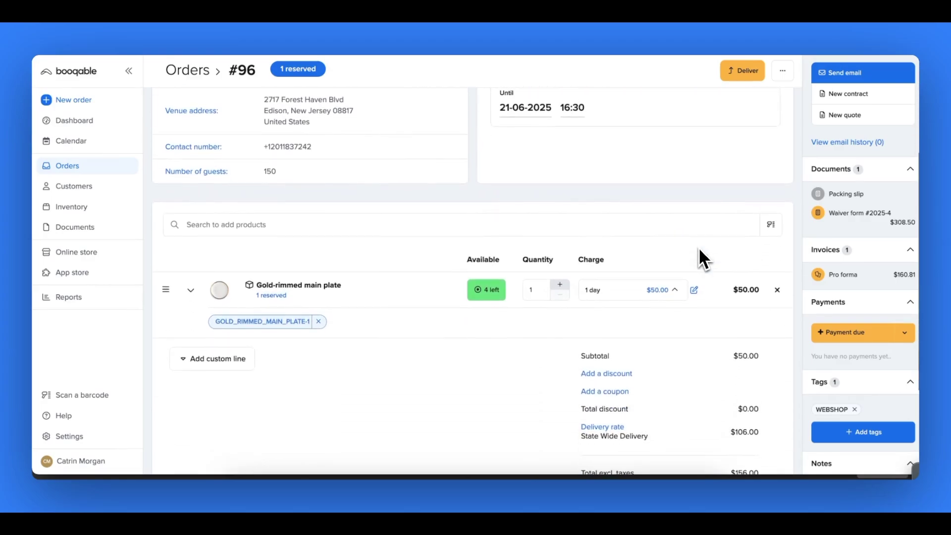
{"action": "scroll", "coordinate": [698, 256], "scroll_direction": "down", "scroll_amount": 1}
{"action": "scroll", "coordinate": [698, 256], "scroll_direction": "down", "scroll_amount": 1}
{"action": "scroll", "coordinate": [699, 256], "scroll_direction": "down", "scroll_amount": 1}
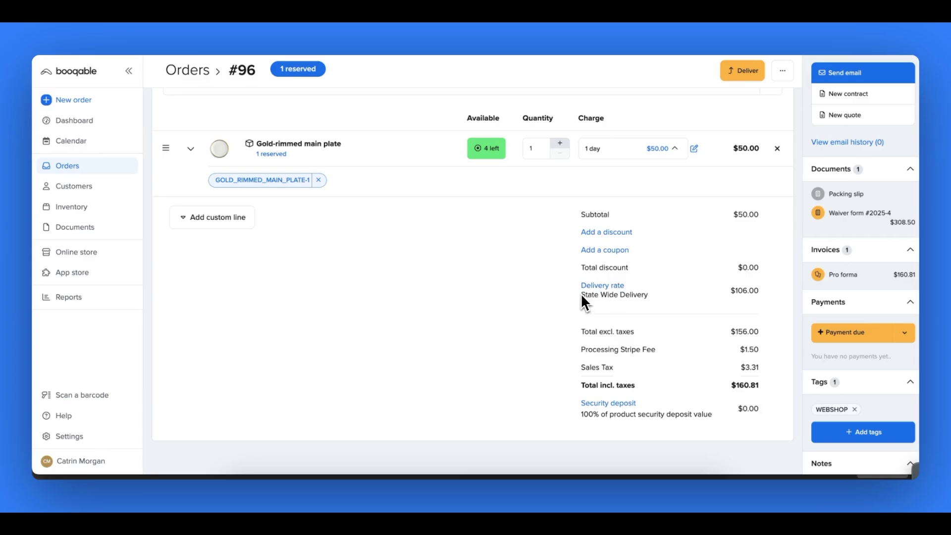
{"action": "left_click_drag", "start_coordinate": [611, 297], "coordinate": [695, 304]}
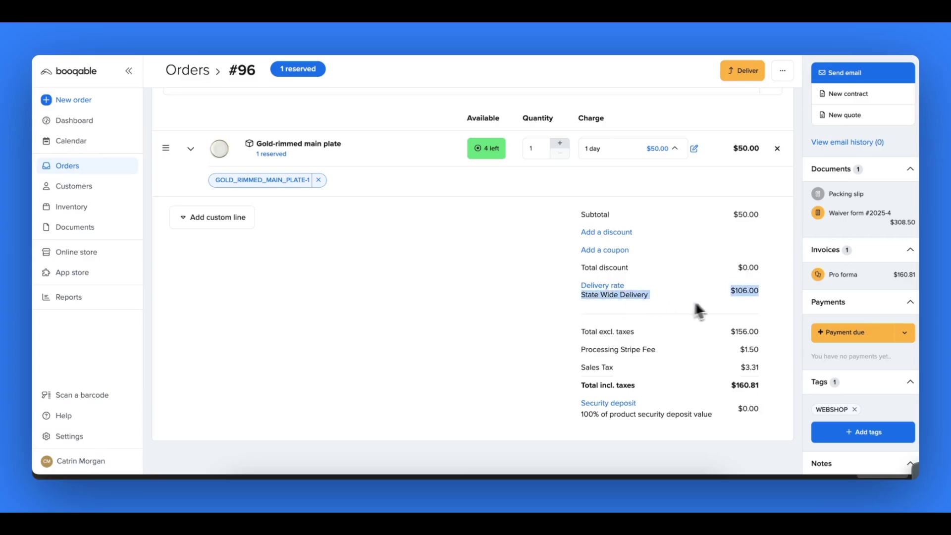
{"action": "left_click", "coordinate": [761, 295]}
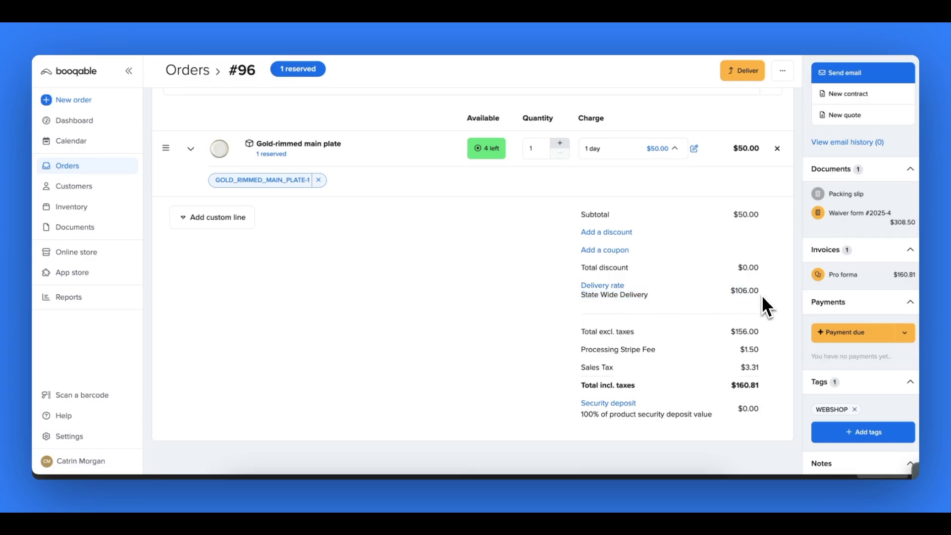
Step: Deliver the single Gold-rimmed plate item on order #96
{"action": "left_click", "coordinate": [744, 76]}
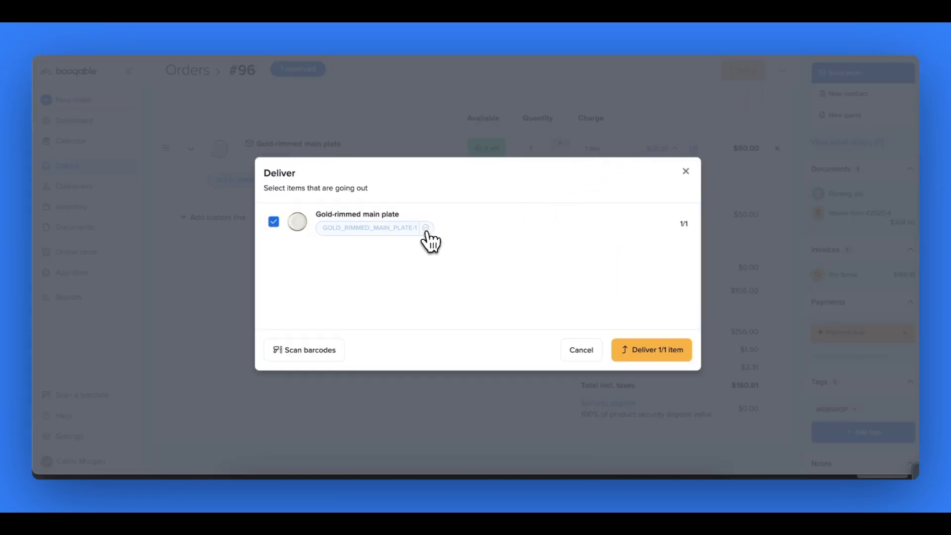
{"action": "left_click", "coordinate": [622, 350]}
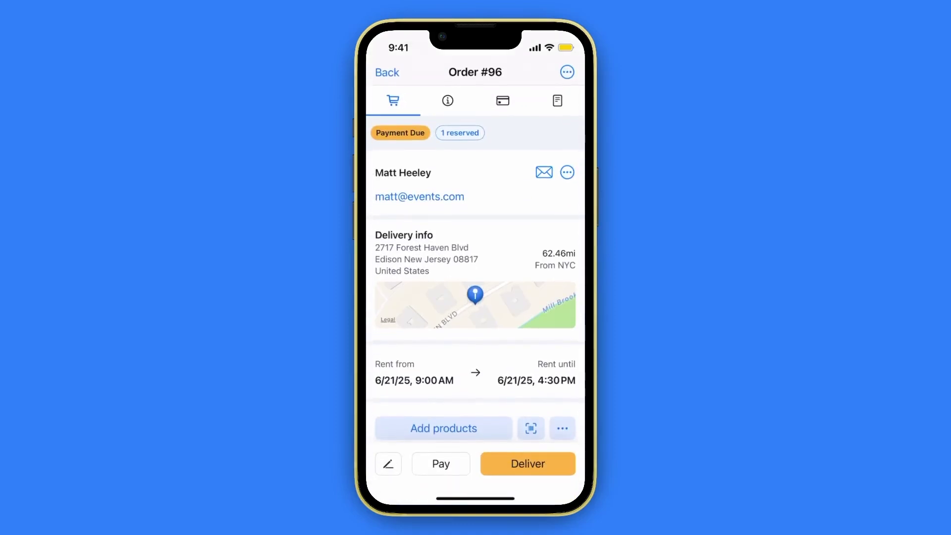
{"action": "scroll", "coordinate": [476, 278], "scroll_direction": "down", "scroll_amount": 5}
{"action": "scroll", "coordinate": [475, 275], "scroll_direction": "down", "scroll_amount": 3}
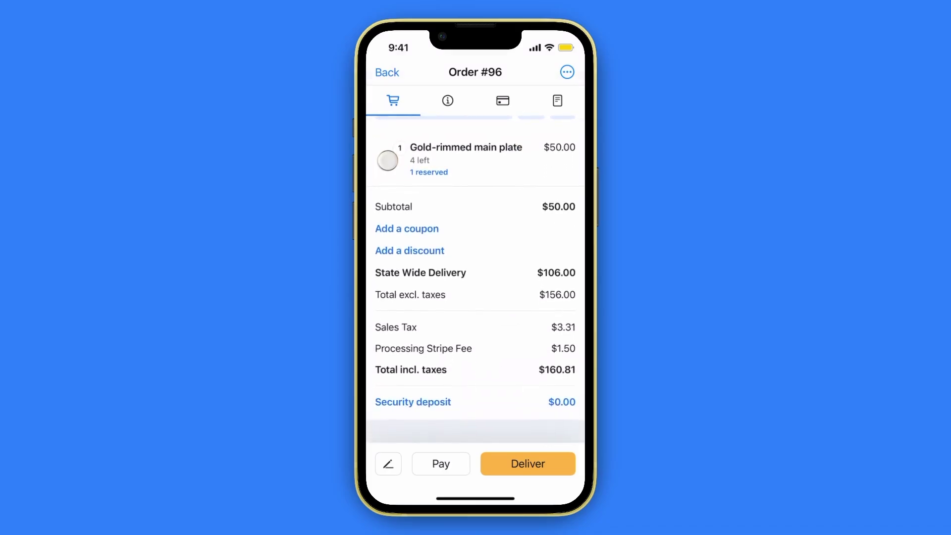
{"action": "scroll", "coordinate": [476, 274], "scroll_direction": "up", "scroll_amount": 8}
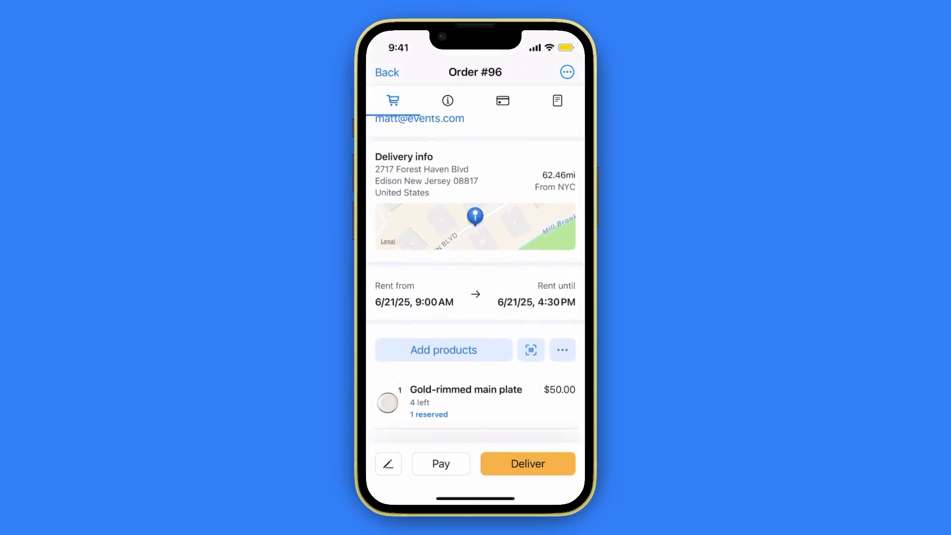